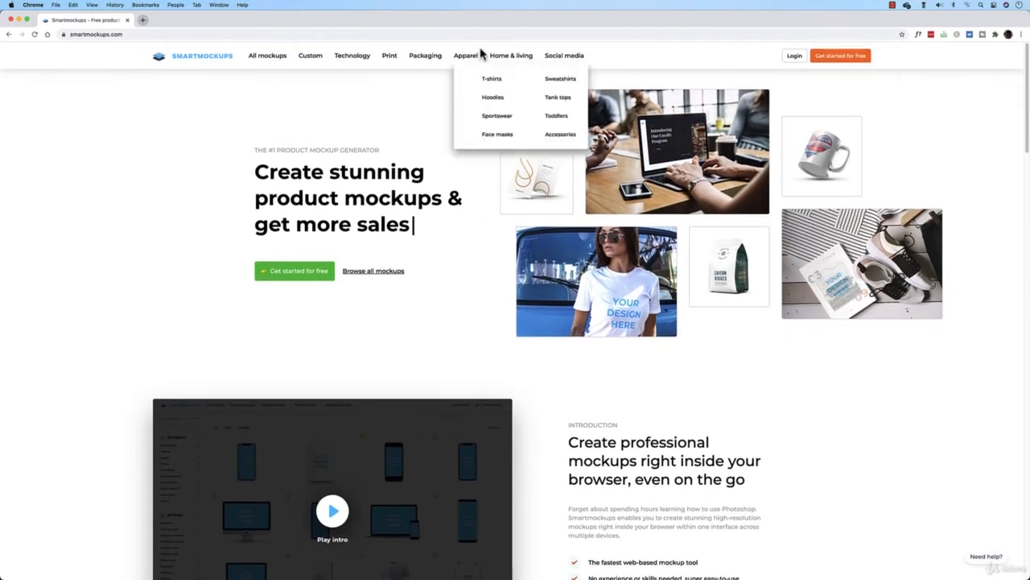
Open the Branding mockups category on the Smartmockups website
mouse_move(425, 58)
mouse_move(463, 61)
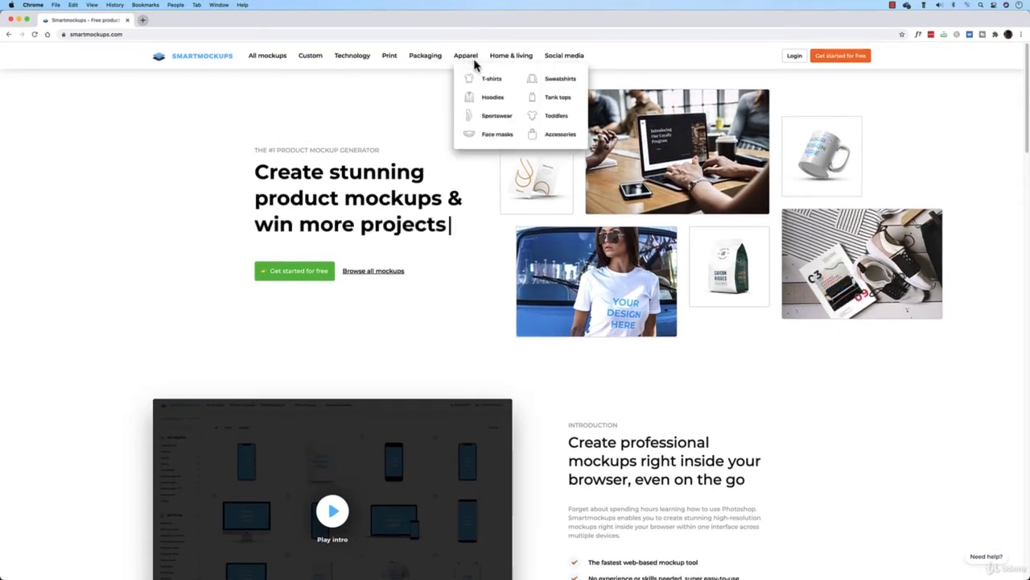
mouse_move(512, 58)
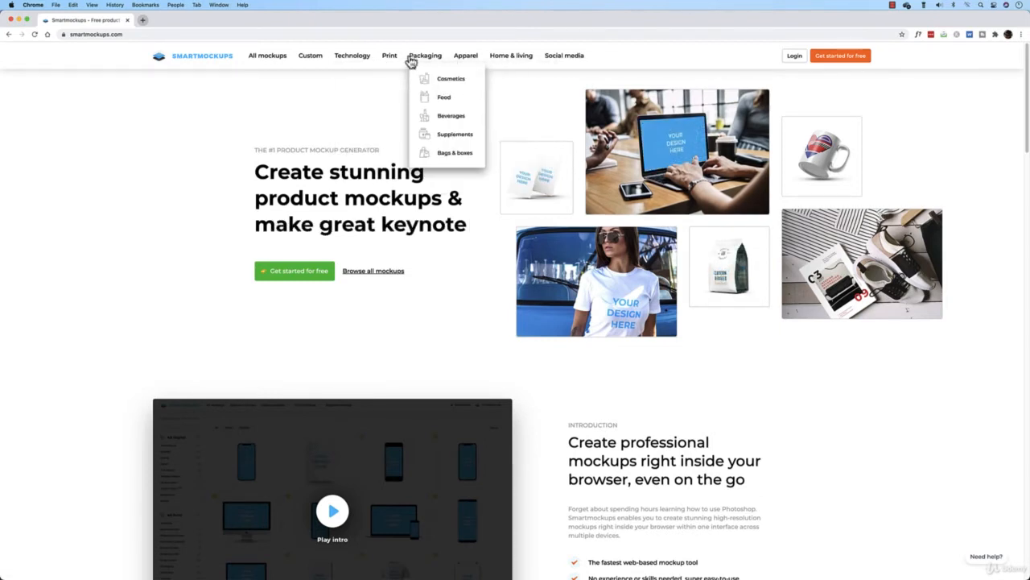
mouse_move(392, 62)
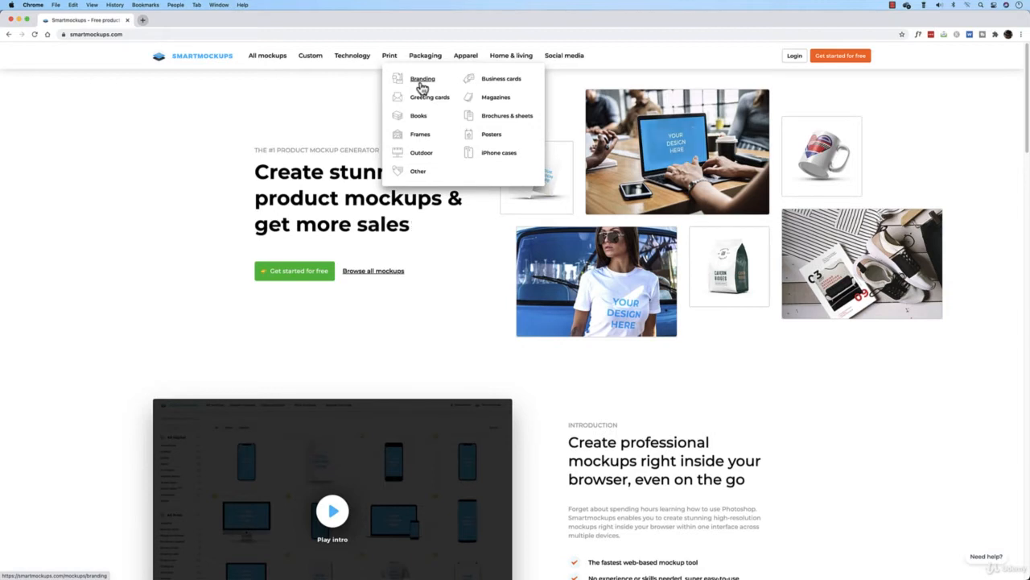
click(422, 81)
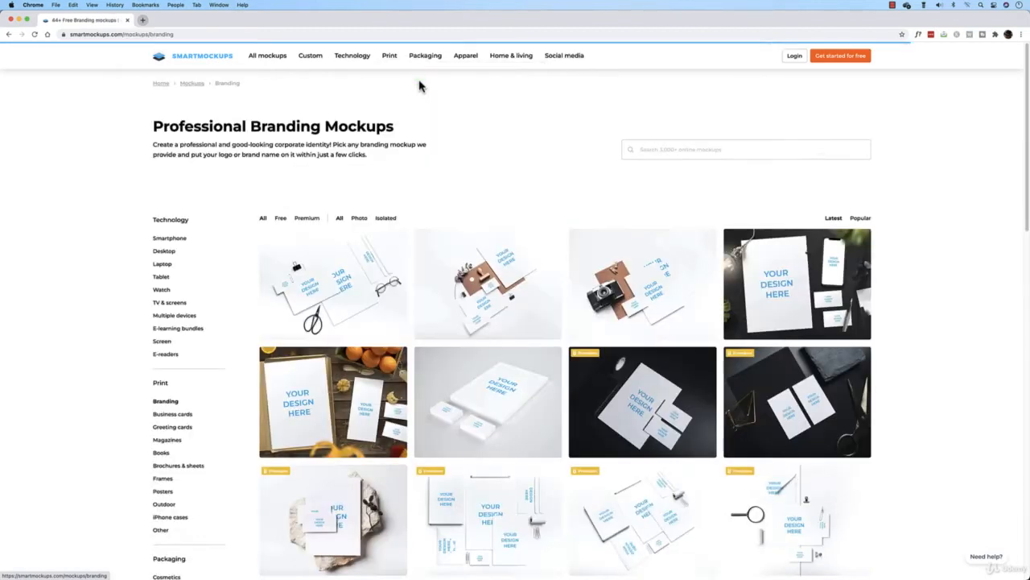
Filter the branding mockups to free ones and open the wooden table mockup with oranges and cookies
scroll(448, 160, down, 1)
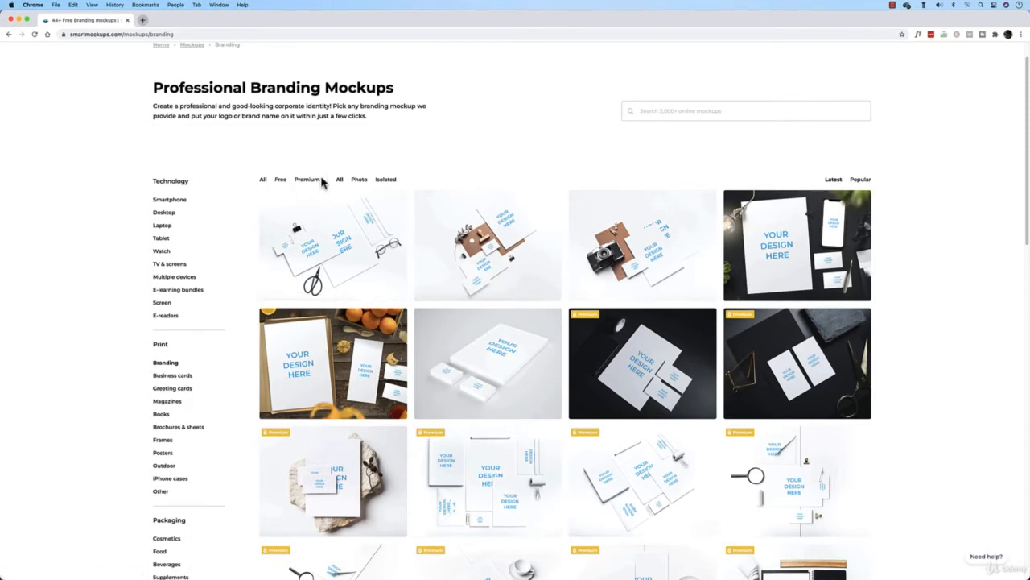
click(280, 182)
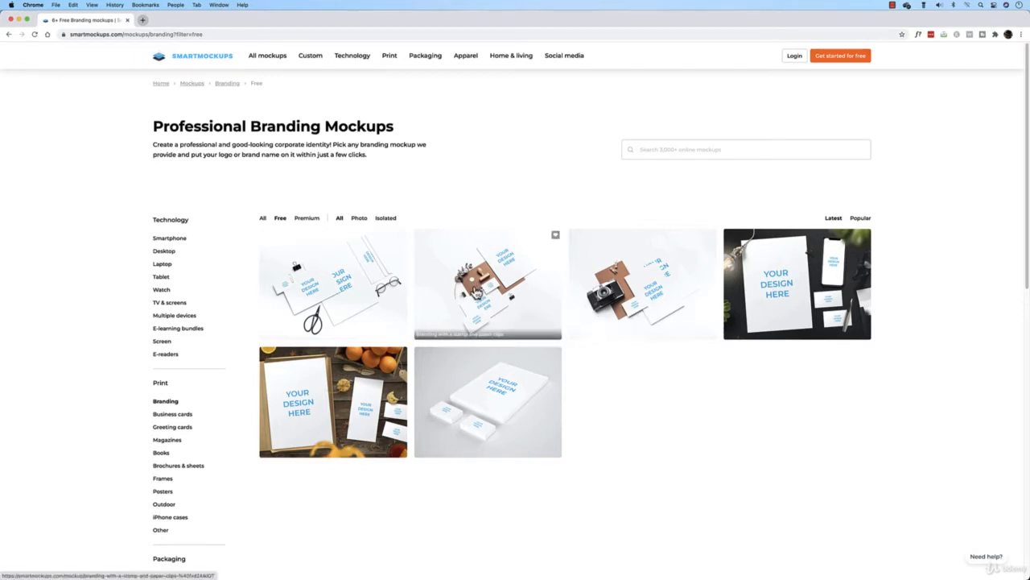
click(362, 392)
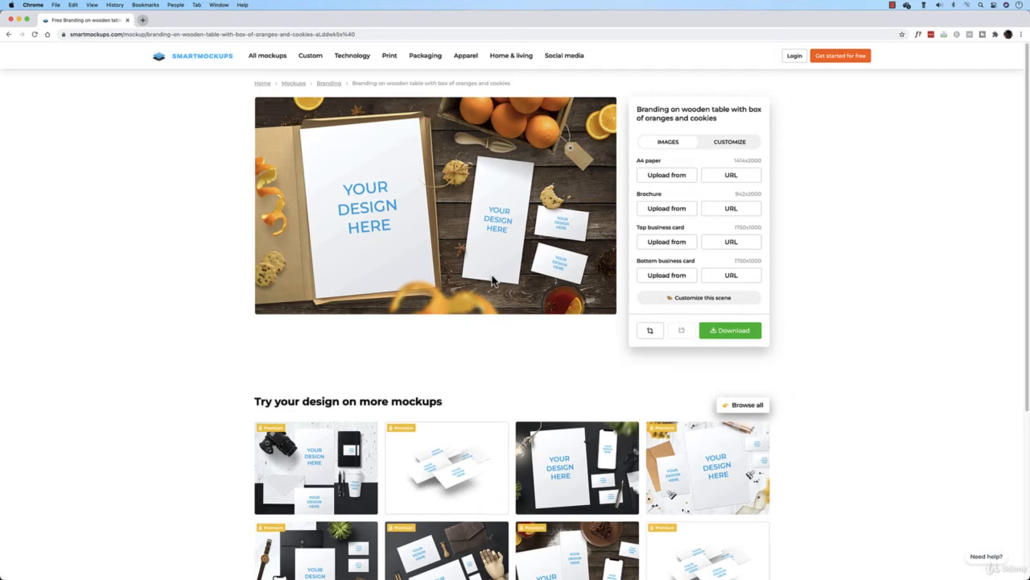
Browse the related mockups and open the Pillows mockup category
scroll(519, 320, down, 5)
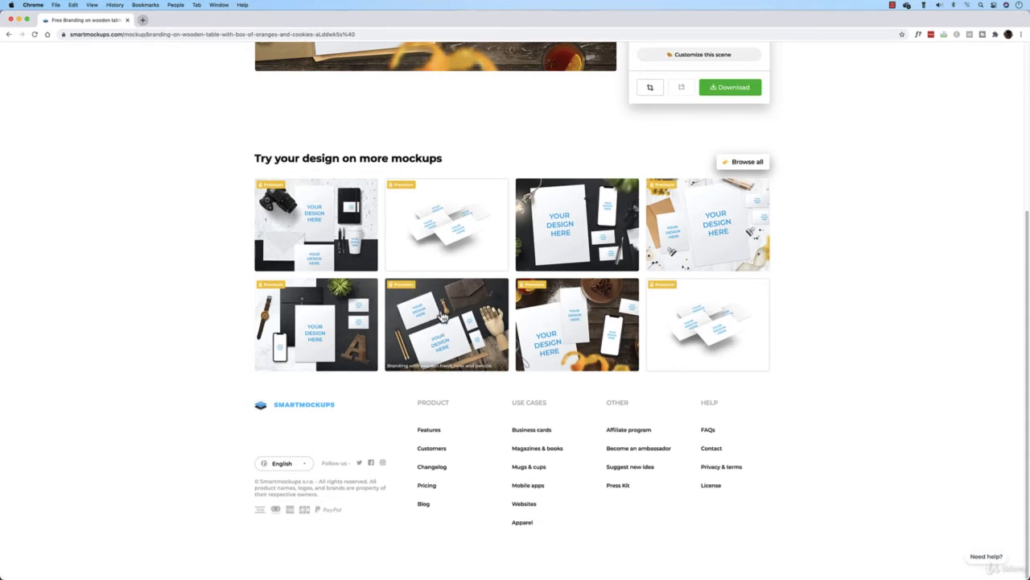
scroll(437, 320, up, 5)
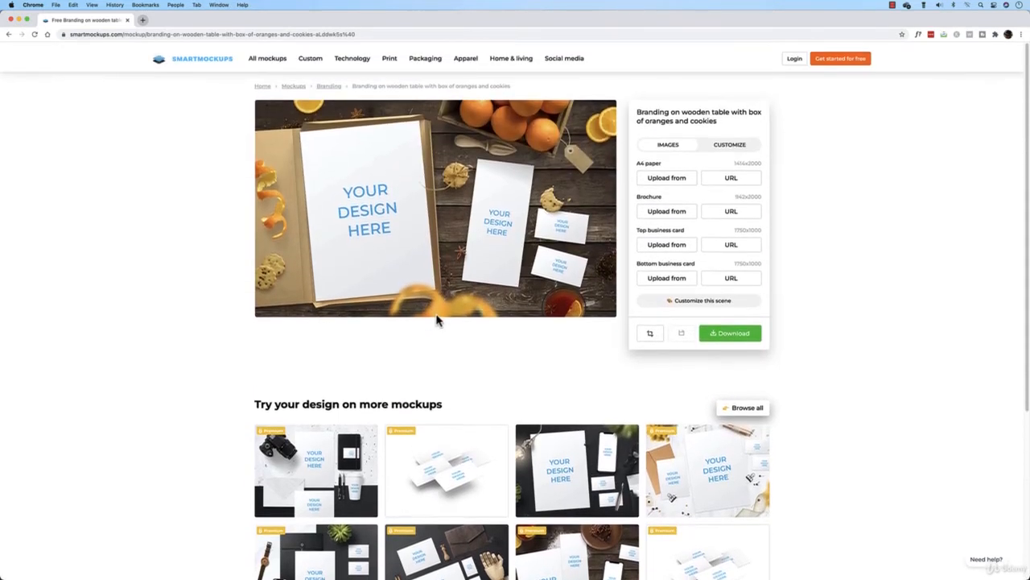
mouse_move(494, 60)
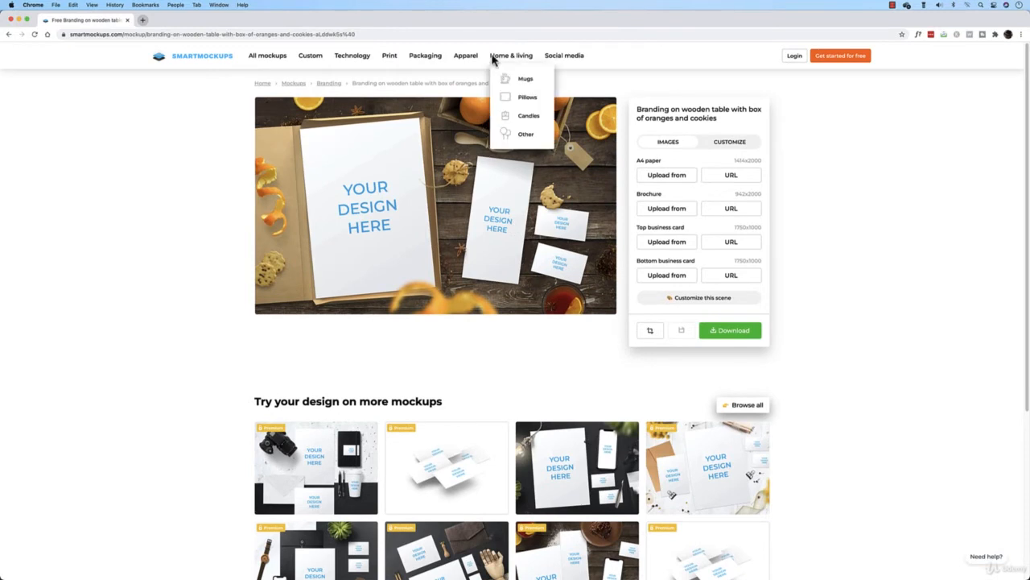
click(524, 99)
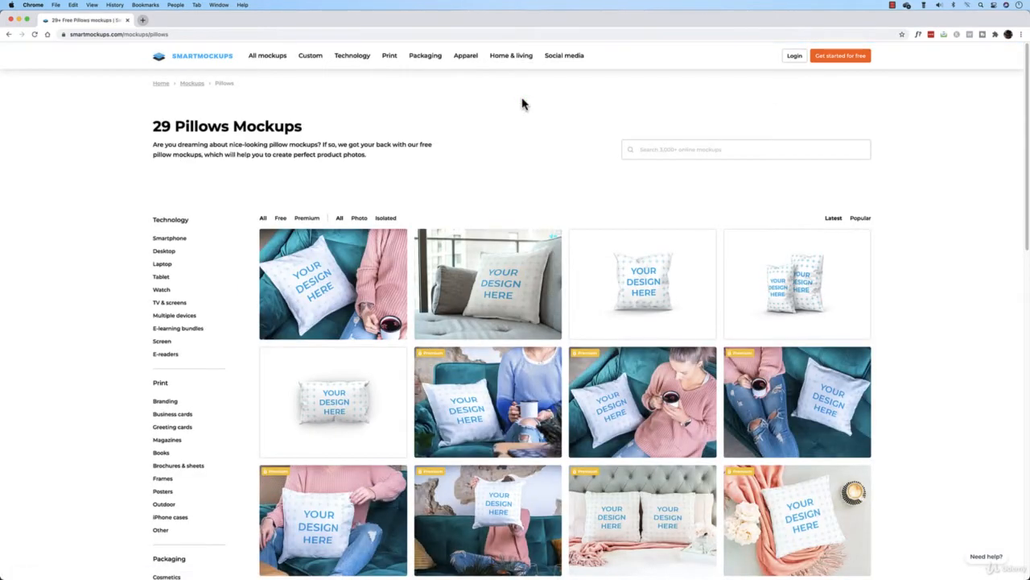
Filter the pillow mockups to free ones and open the Pillow on the couch mockup
scroll(515, 121, down, 4)
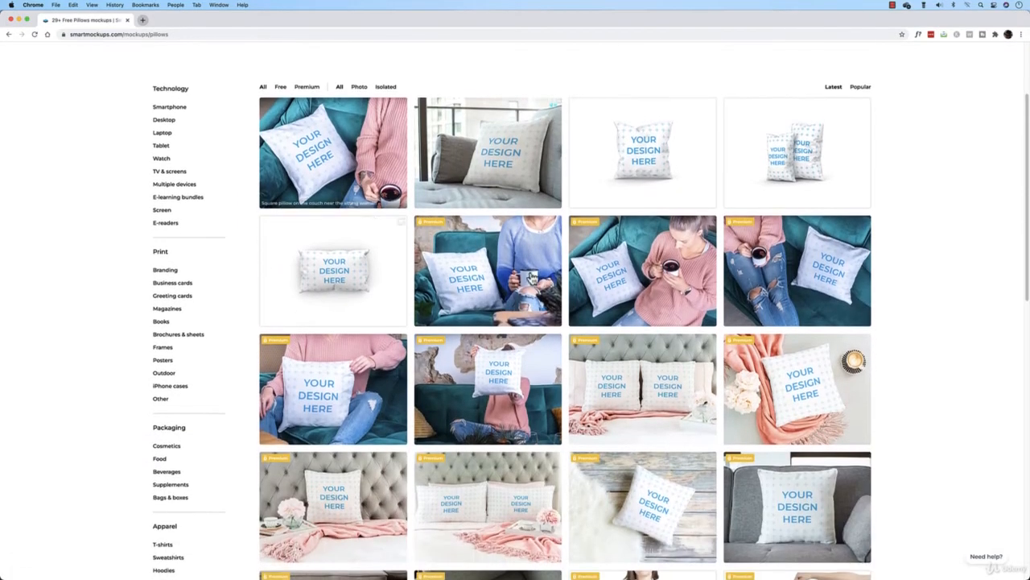
scroll(621, 434, down, 12)
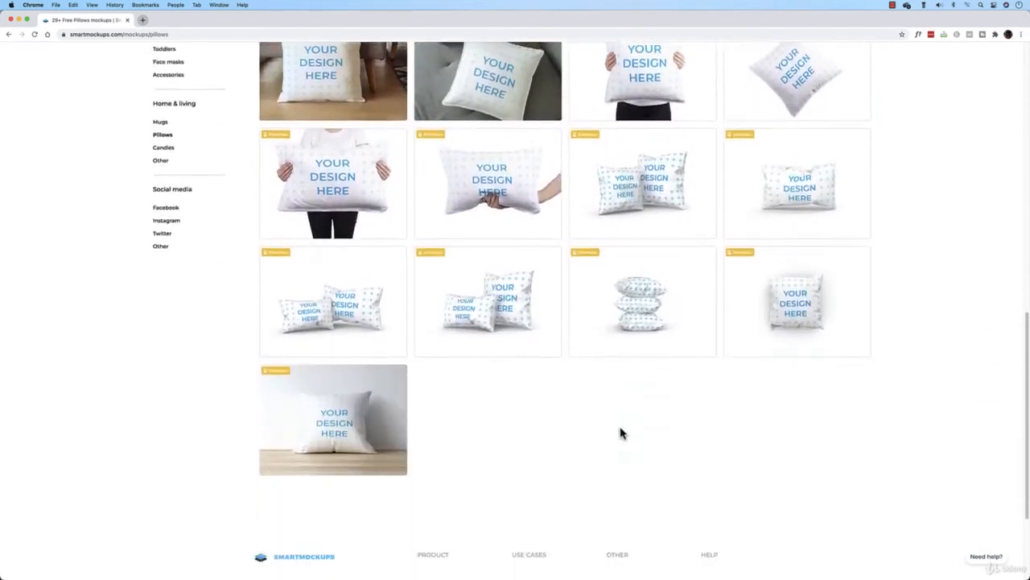
scroll(621, 433, up, 10)
click(278, 73)
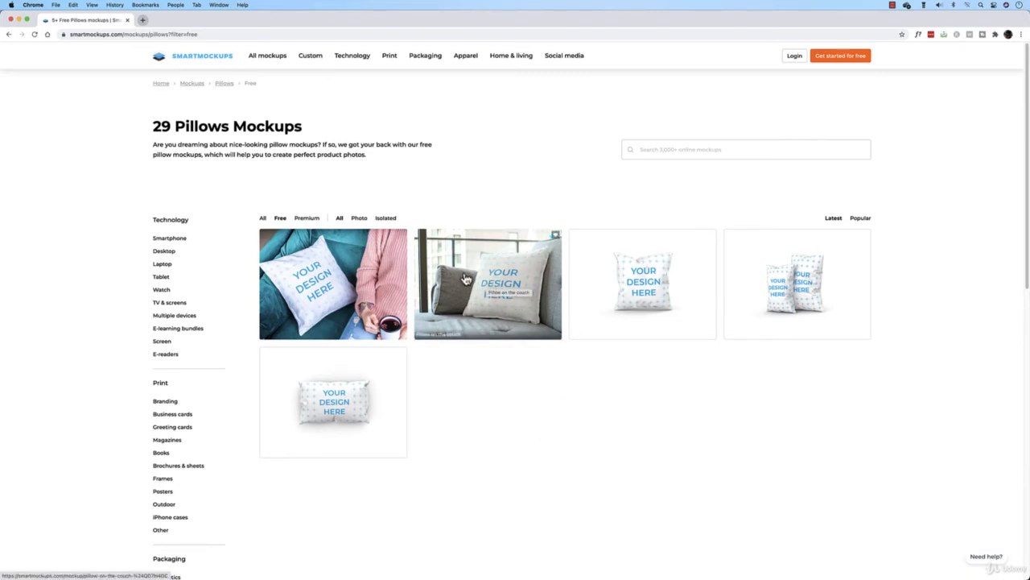
click(523, 301)
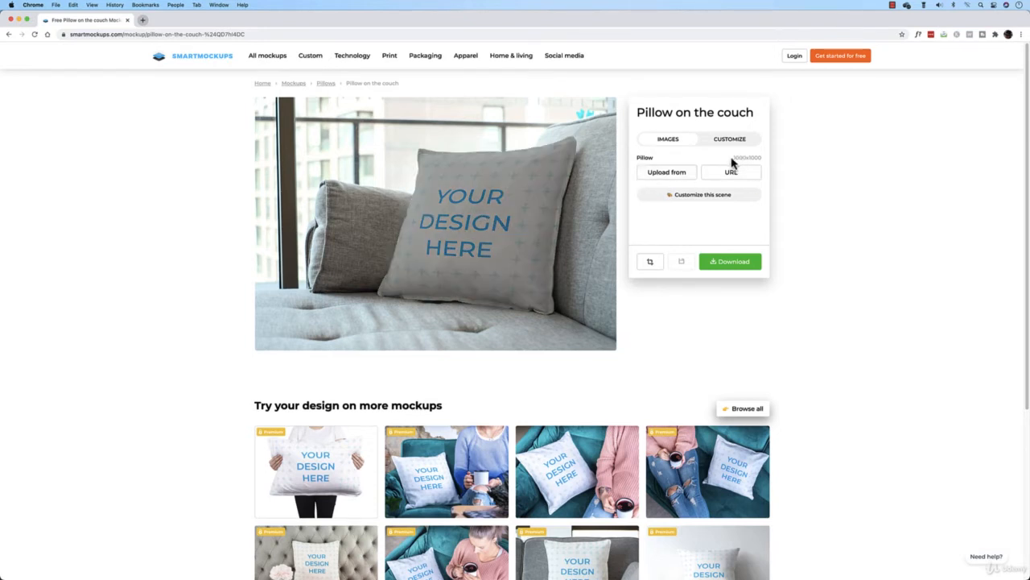
Select the pillow image's required size and switch to Adobe Illustrator
drag(731, 159, 762, 162)
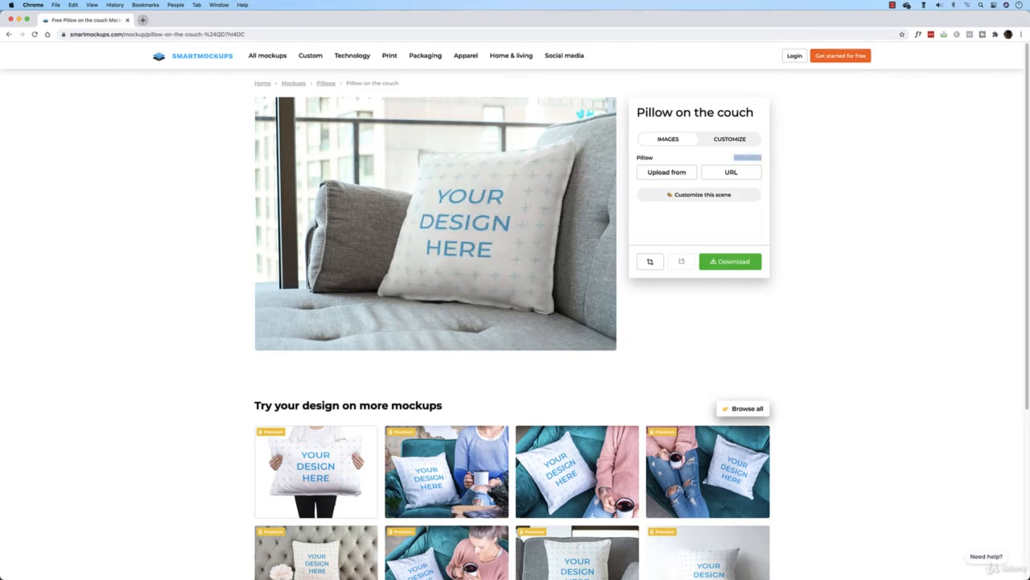
click(501, 569)
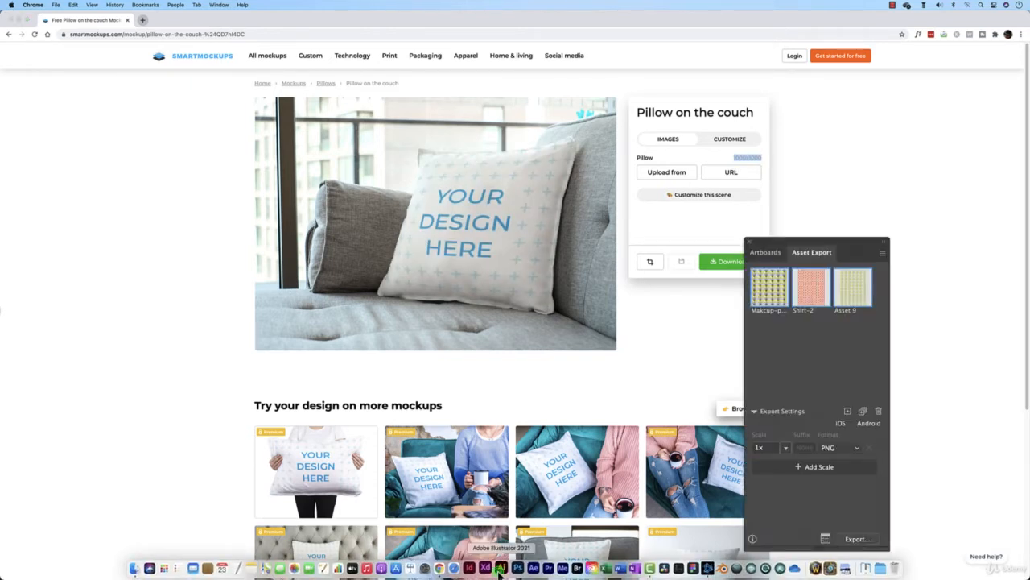
mouse_move(547, 191)
mouse_down()
mouse_move(554, 166)
mouse_move(547, 193)
mouse_up()
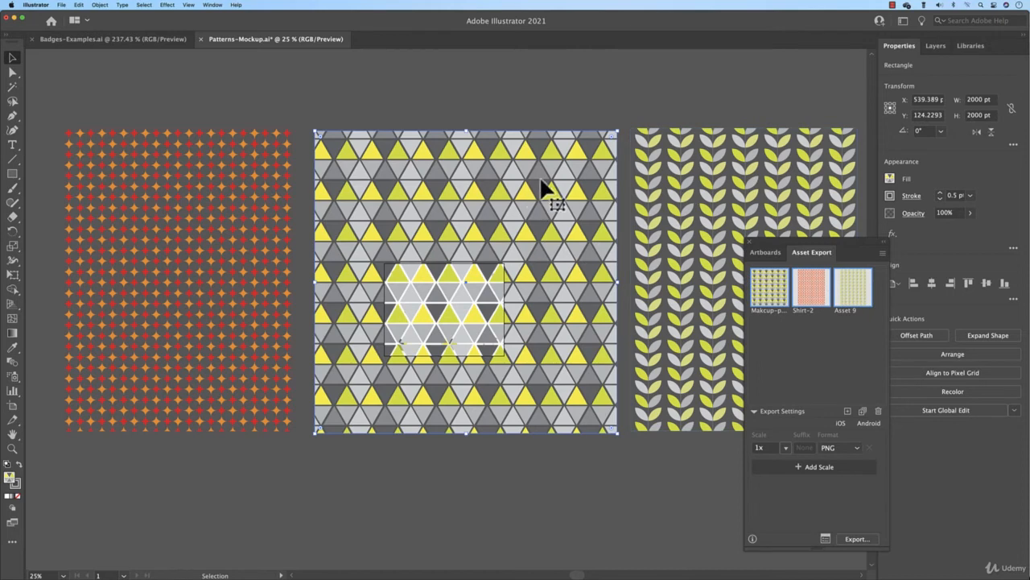
Preview scaling the triangle pattern uniformly to 370% with the Scale tool, then cancel
double_click(13, 251)
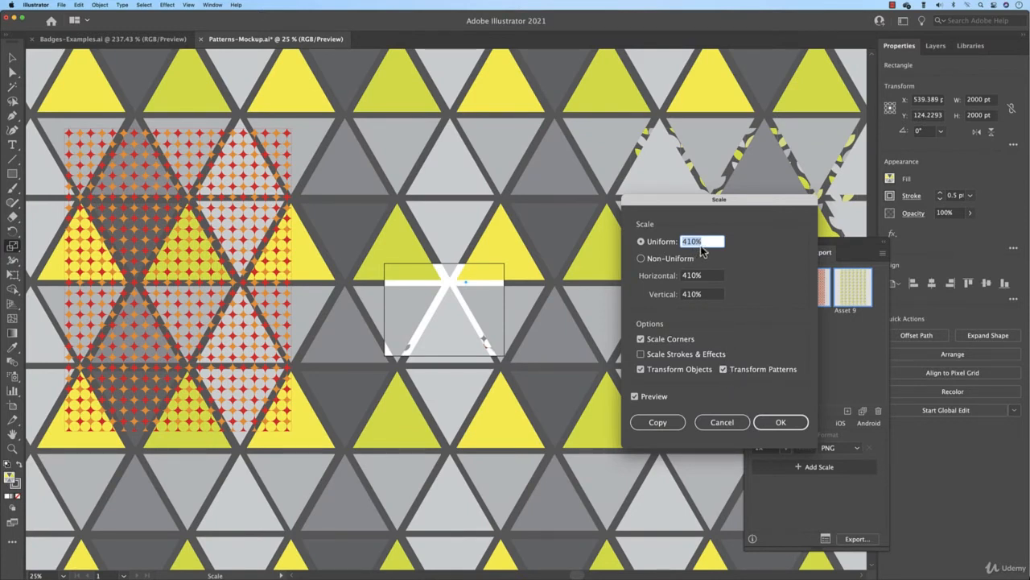
key(shift+Down)
key(shift+Down)
key(shift+Down)
key(shift+Down)
key(shift+Down)
key(shift+Down)
key(shift+Down)
key(shift+Down)
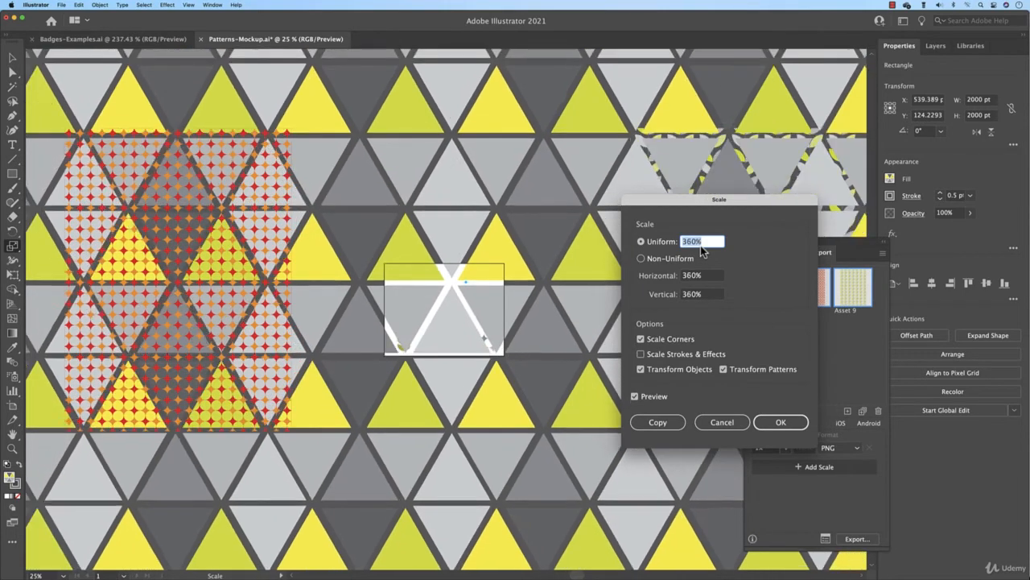
key(shift+Up)
key(shift+Up)
key(shift+Up)
key(shift+Up)
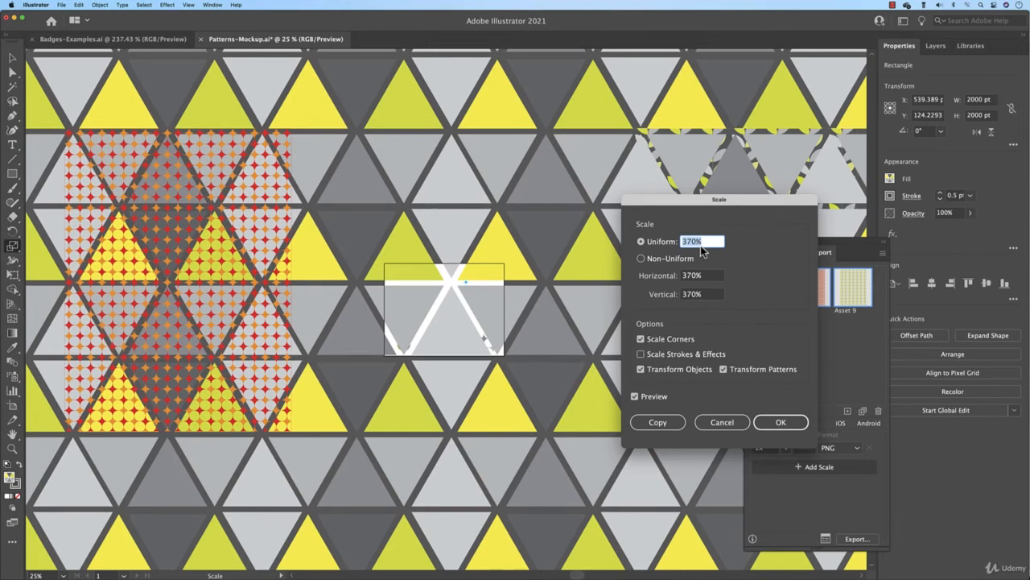
click(723, 422)
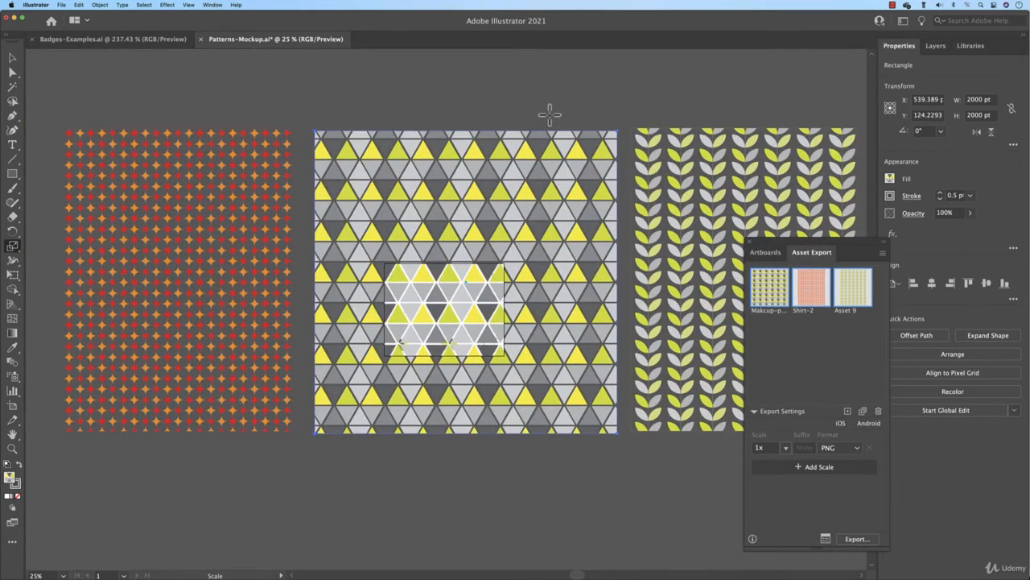
Select the orange star pattern and delete all existing assets from the Asset Export panel
click(15, 54)
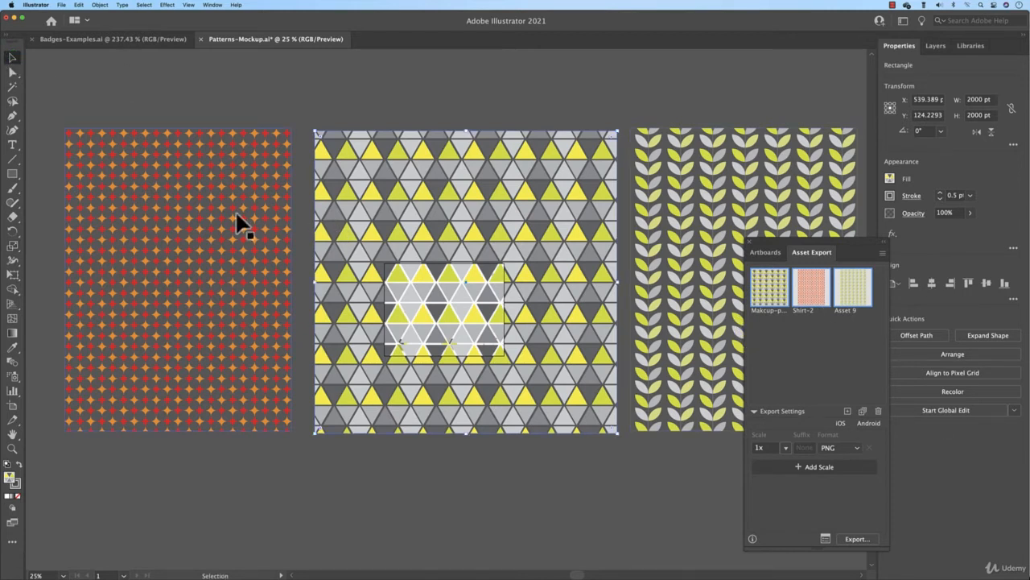
click(216, 217)
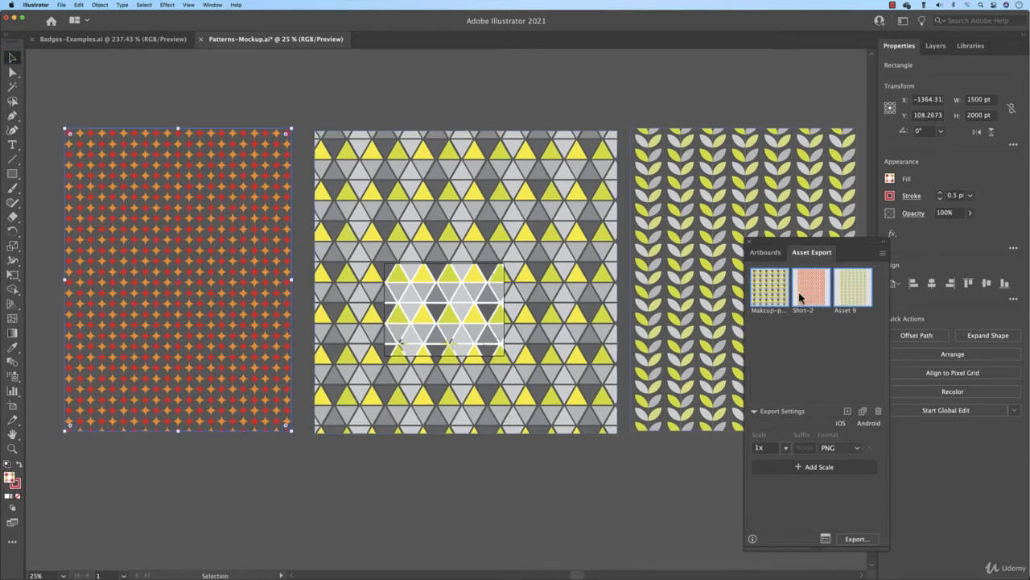
click(762, 298)
super+click(806, 297)
super+click(852, 289)
click(878, 412)
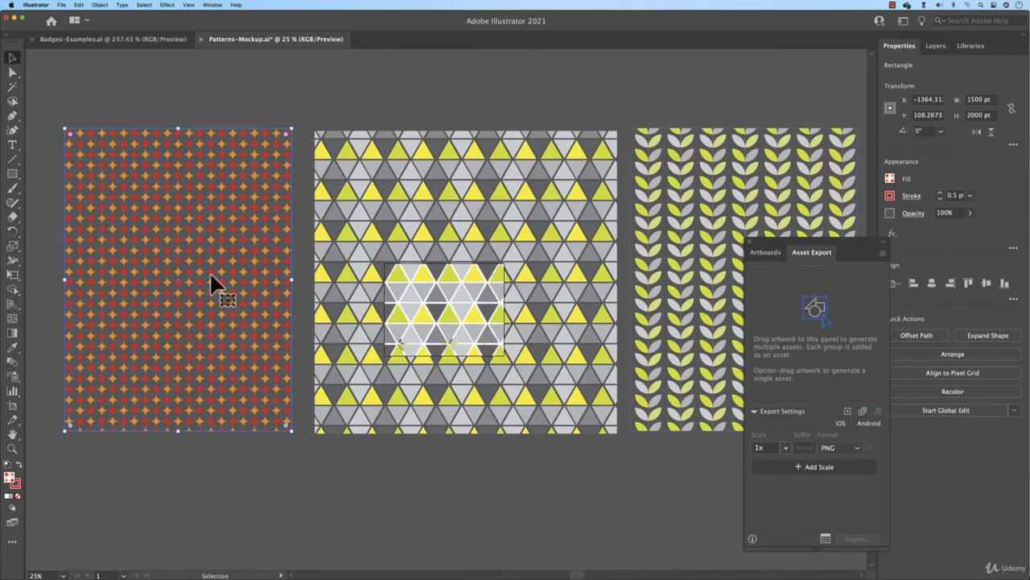
right_click(184, 215)
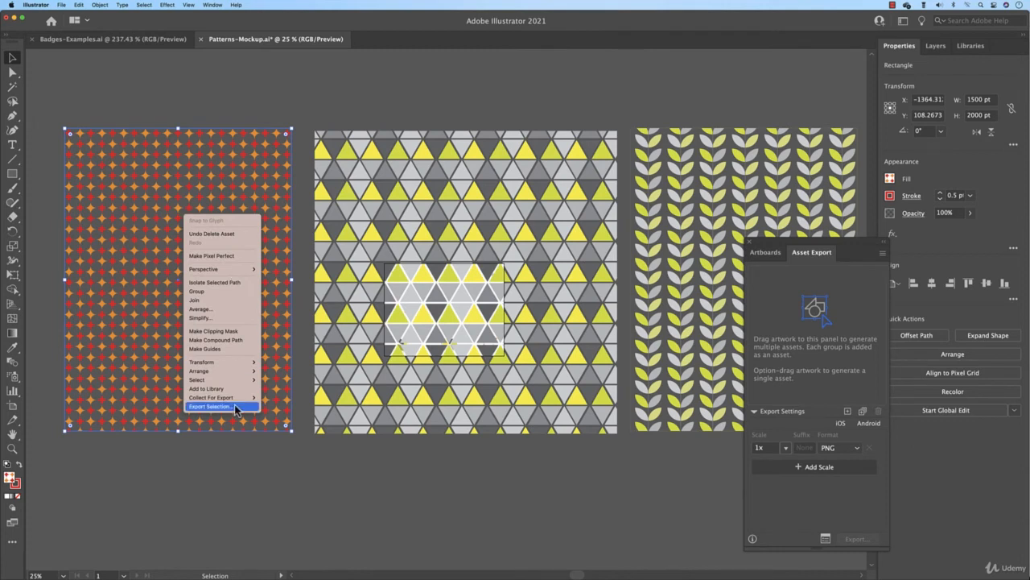
mouse_move(236, 399)
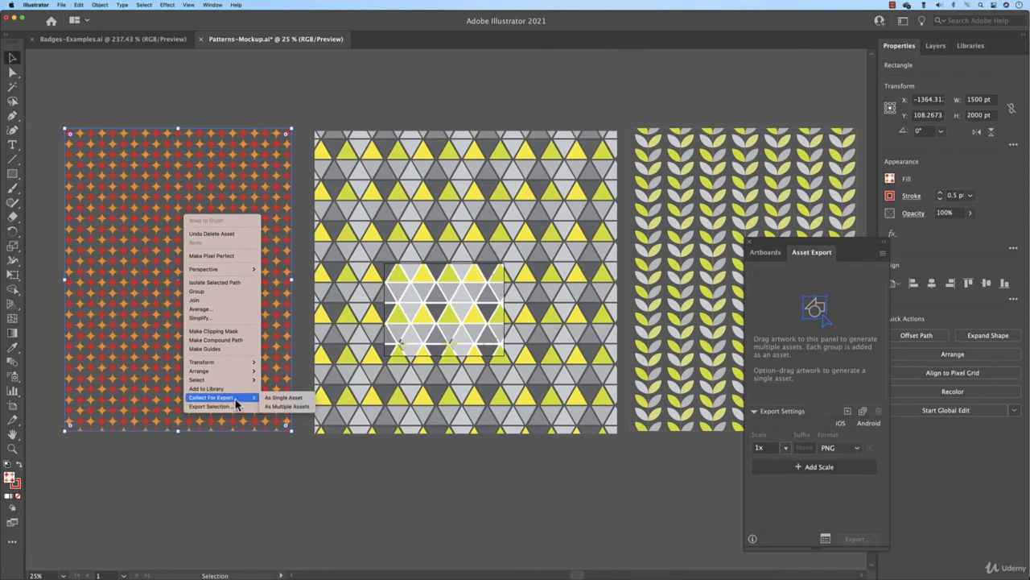
click(82, 8)
click(62, 5)
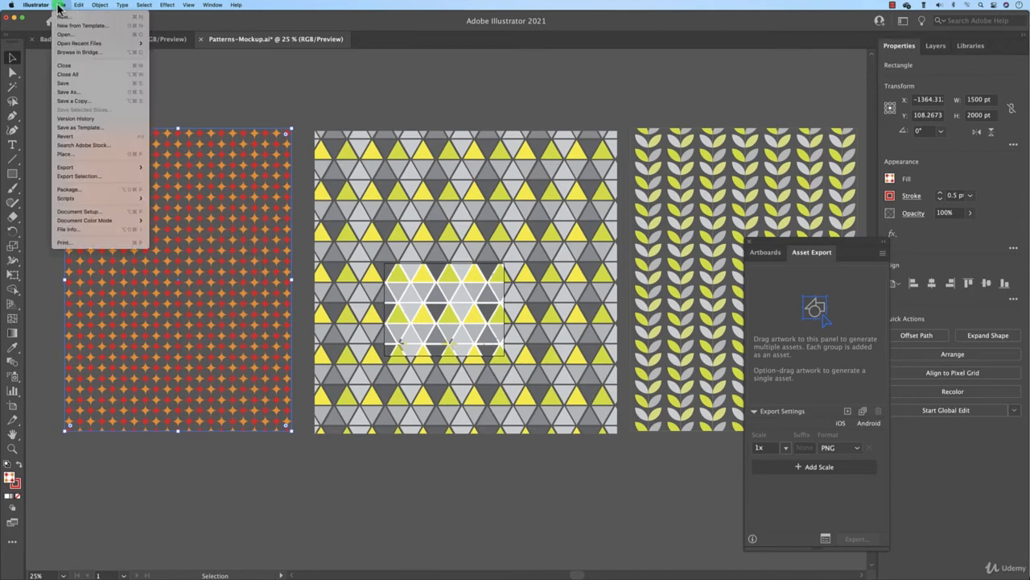
click(190, 172)
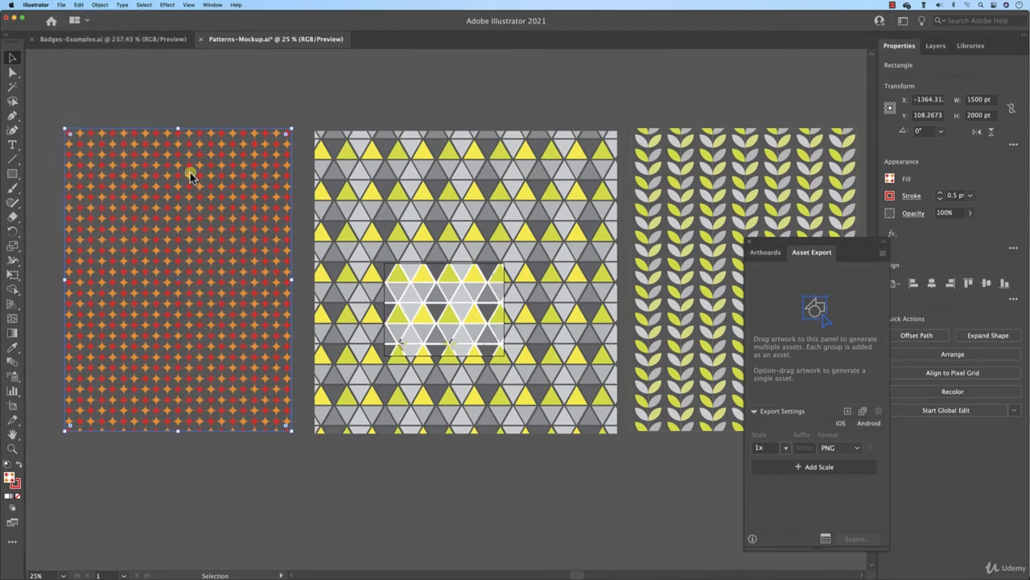
Collect the orange star pattern for export as a single asset
right_click(190, 172)
mouse_move(264, 360)
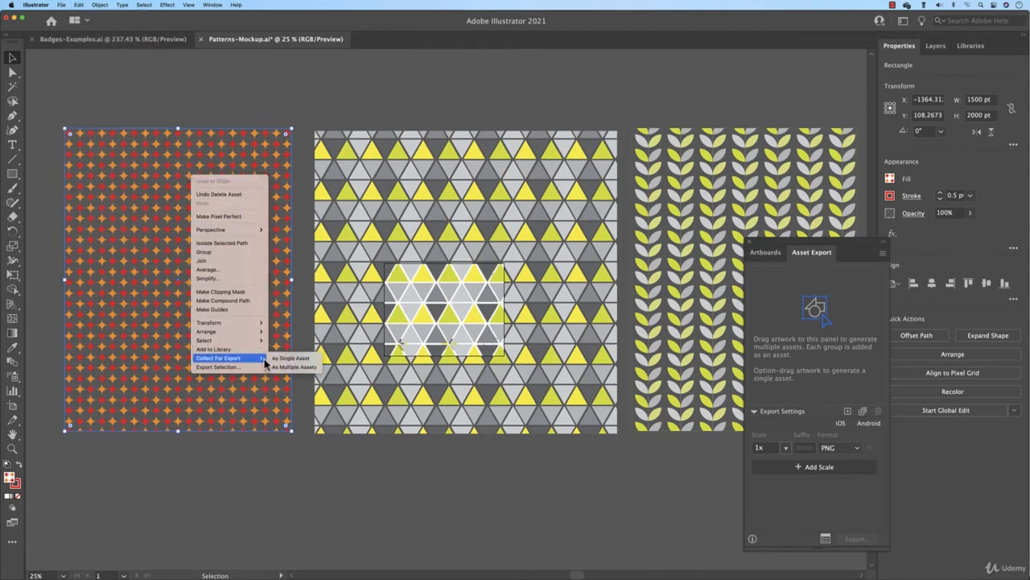
click(303, 358)
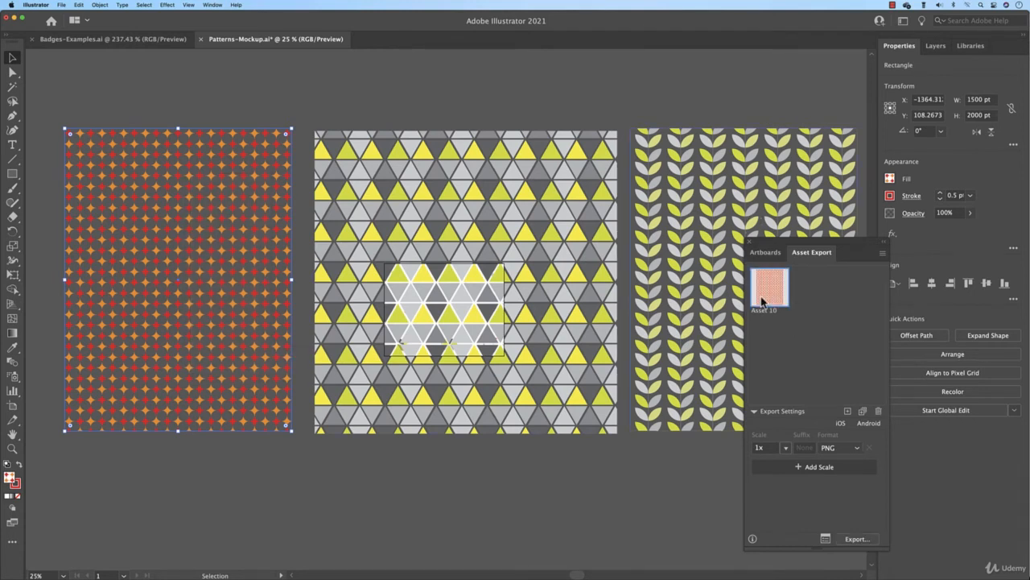
Select the triangle and leaf patterns and collect them for export as multiple assets
click(535, 249)
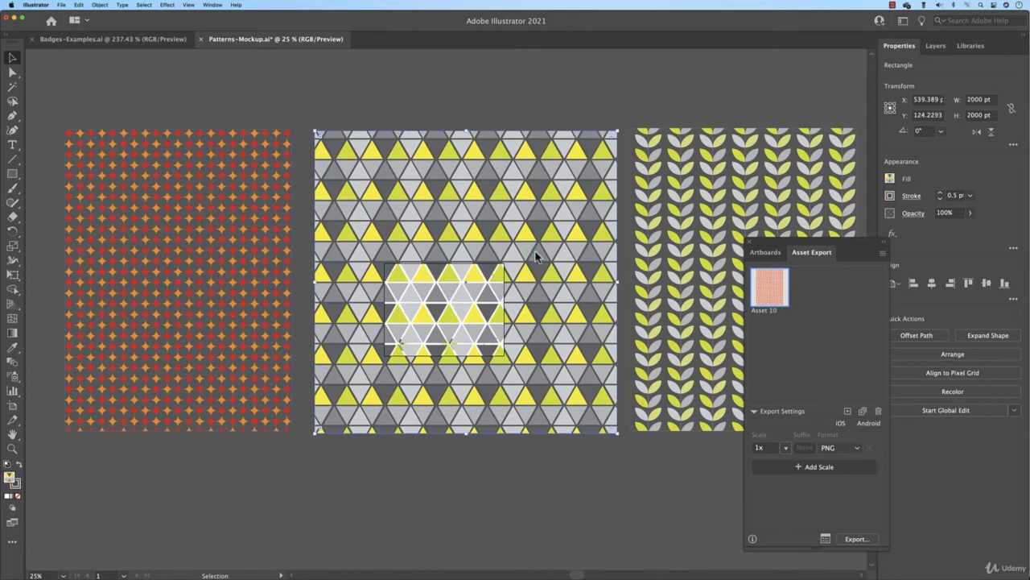
right_click(535, 253)
click(706, 189)
shift+click(694, 206)
right_click(555, 177)
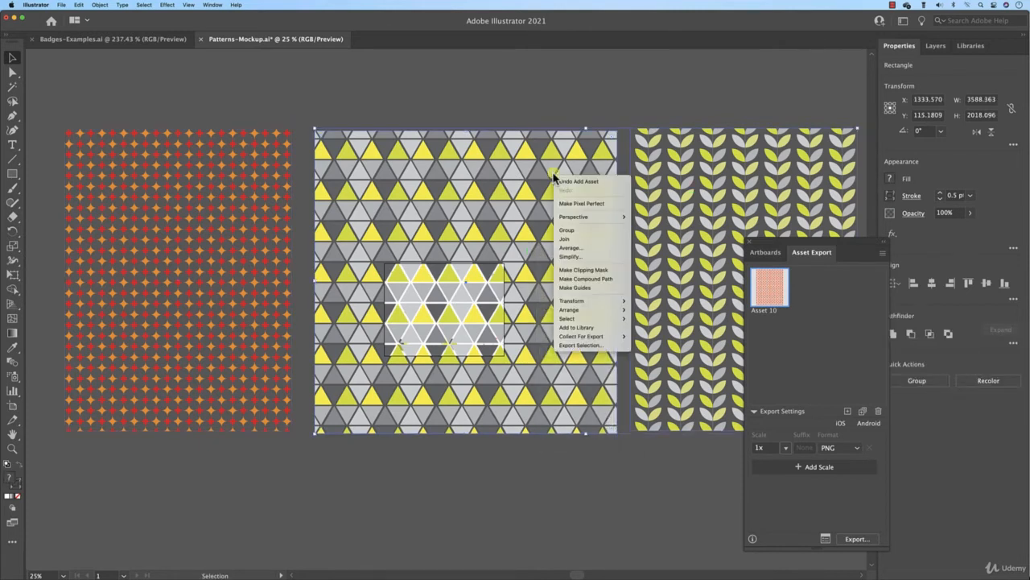
mouse_move(600, 335)
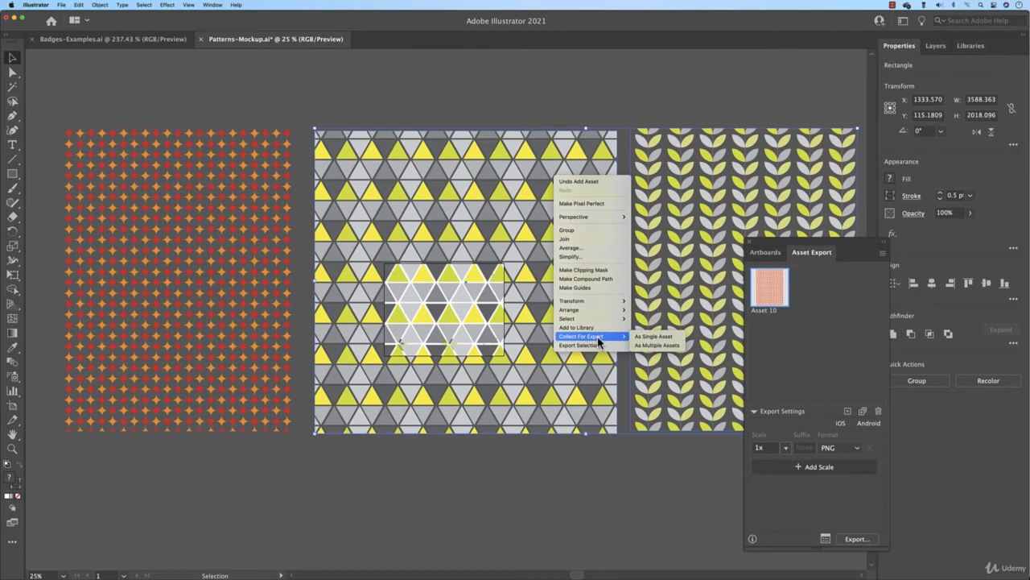
click(650, 347)
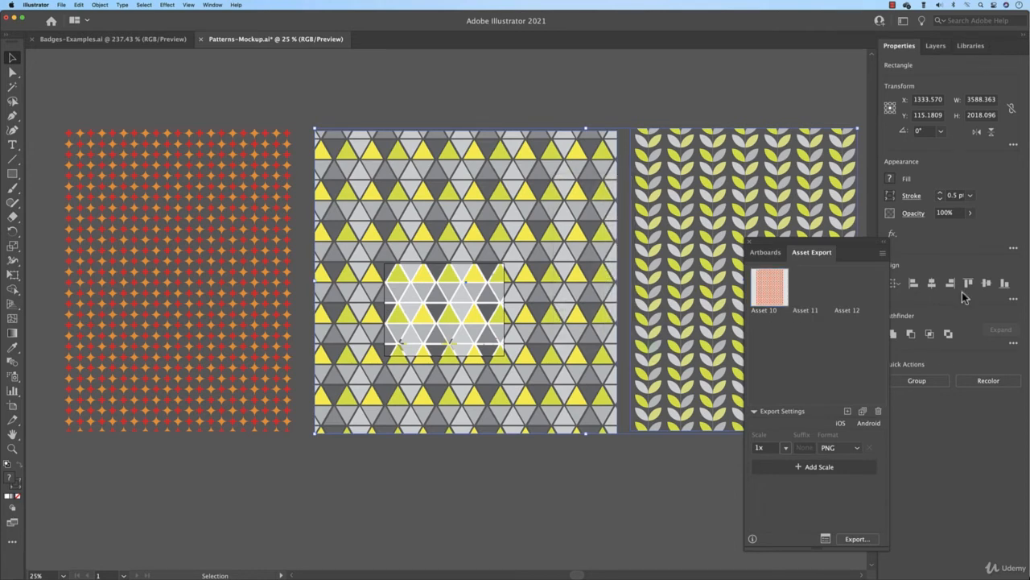
click(681, 115)
click(523, 161)
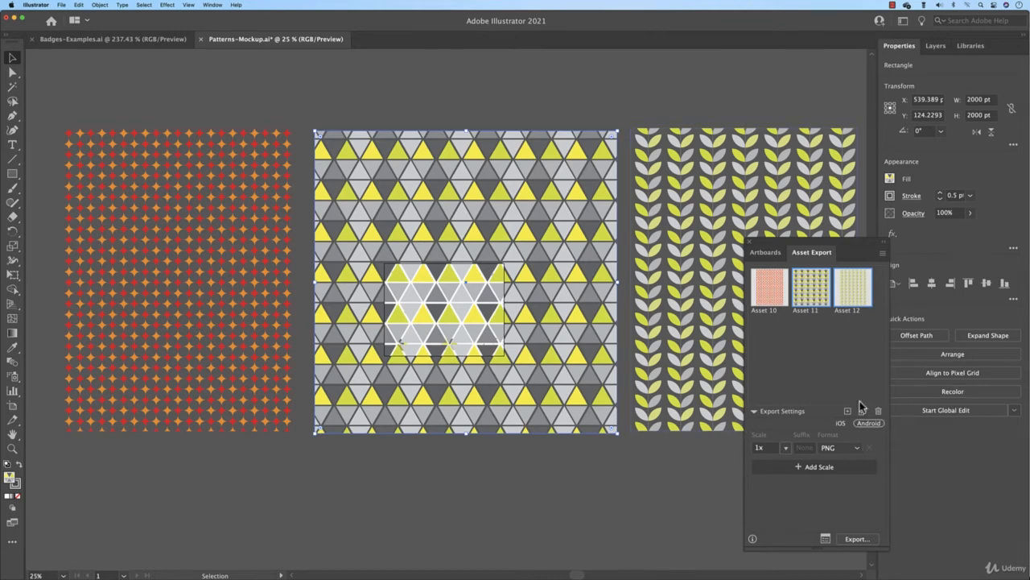
Review the export settings for the collected assets and the exported PNG files in the Mockups-Patterns folder
click(827, 539)
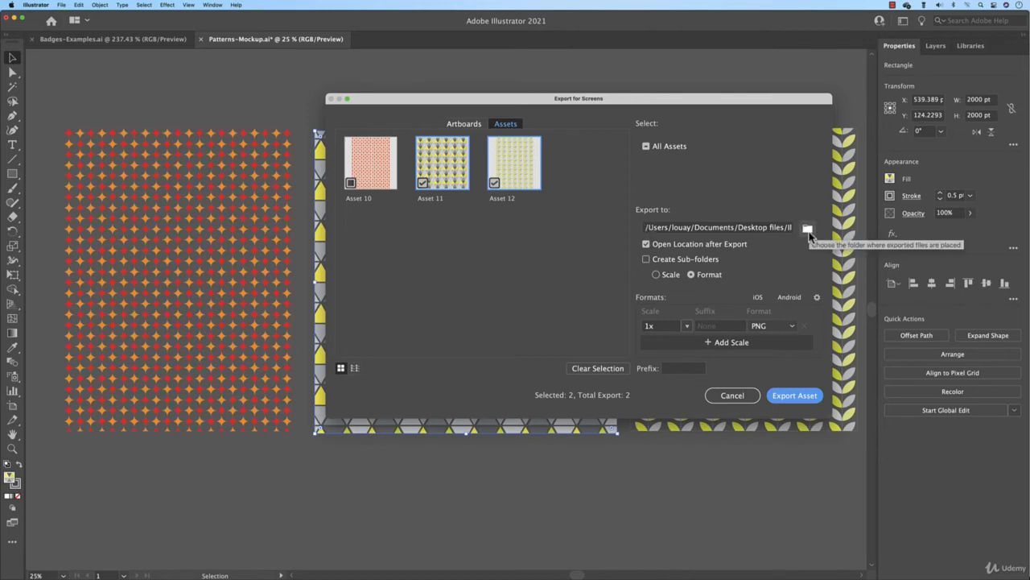
click(733, 395)
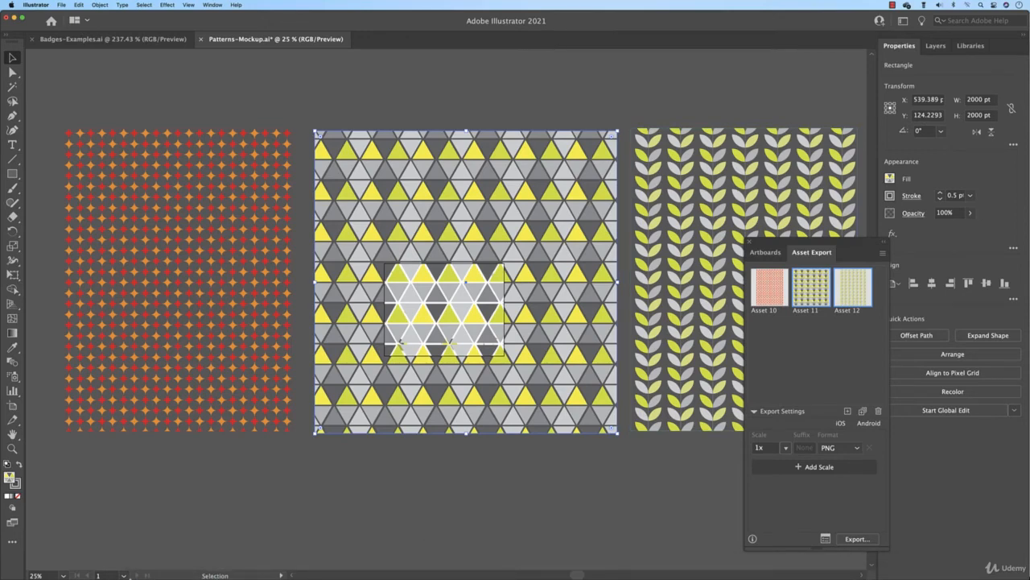
click(137, 568)
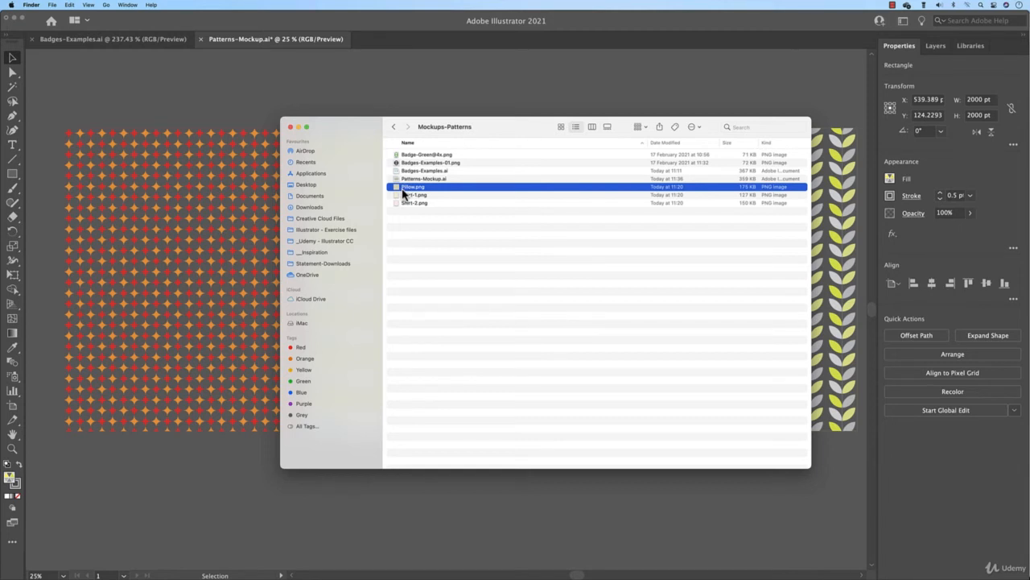
Switch to Chrome and upload Pillow.png from the Mockups-Patterns folder into the Pillow on the couch mockup
mouse_move(490, 573)
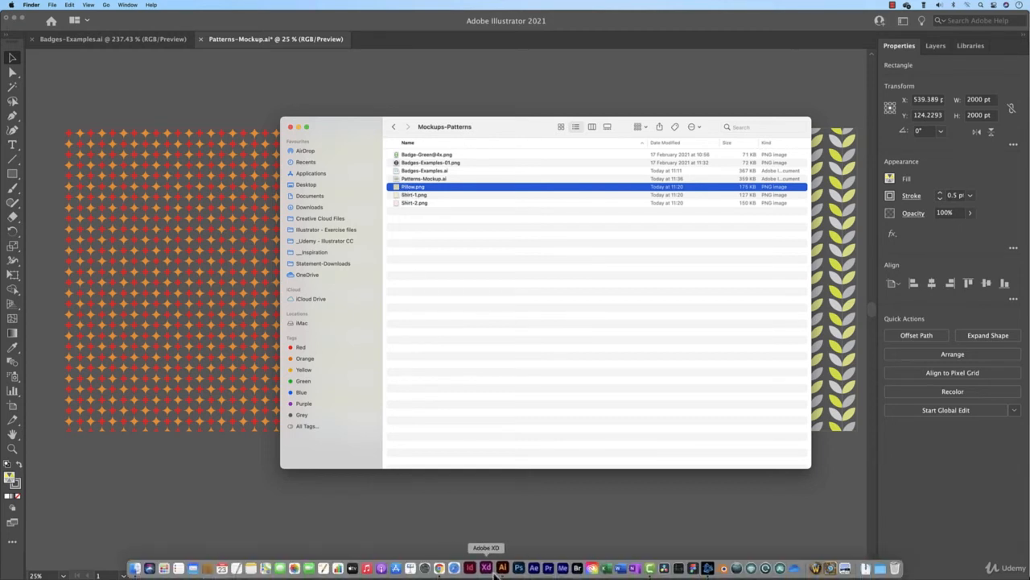
click(440, 568)
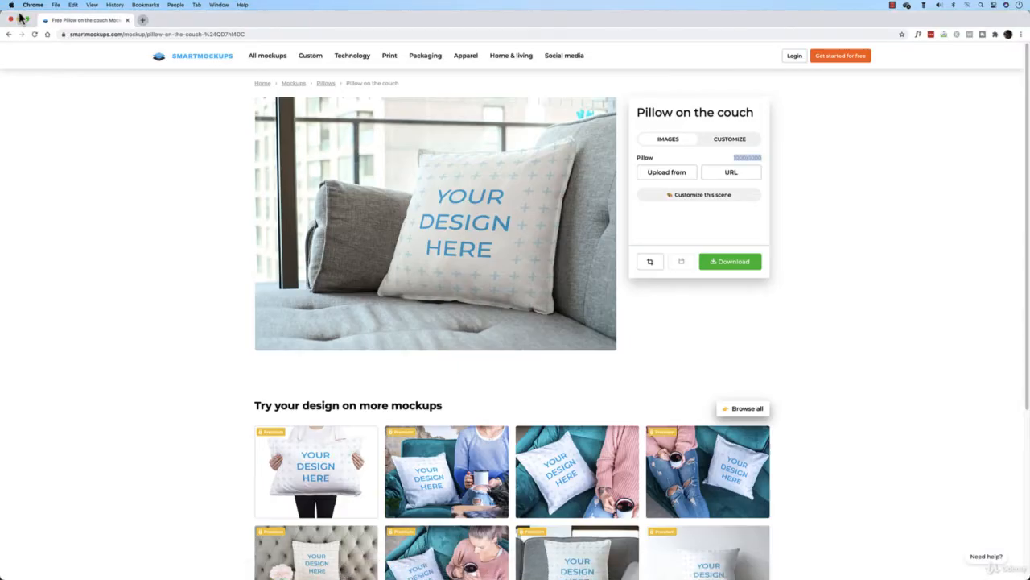
click(675, 175)
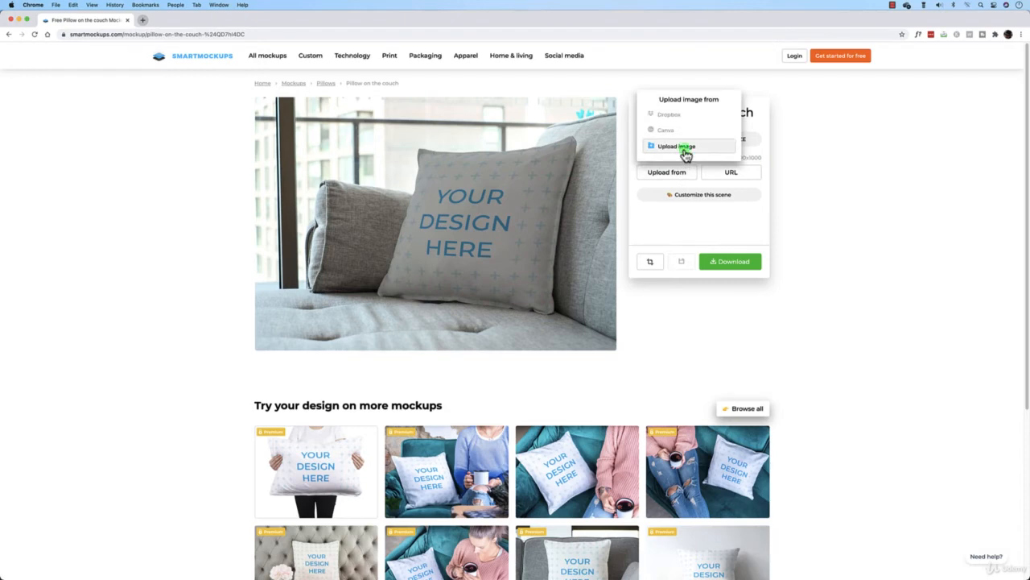
click(686, 149)
click(338, 160)
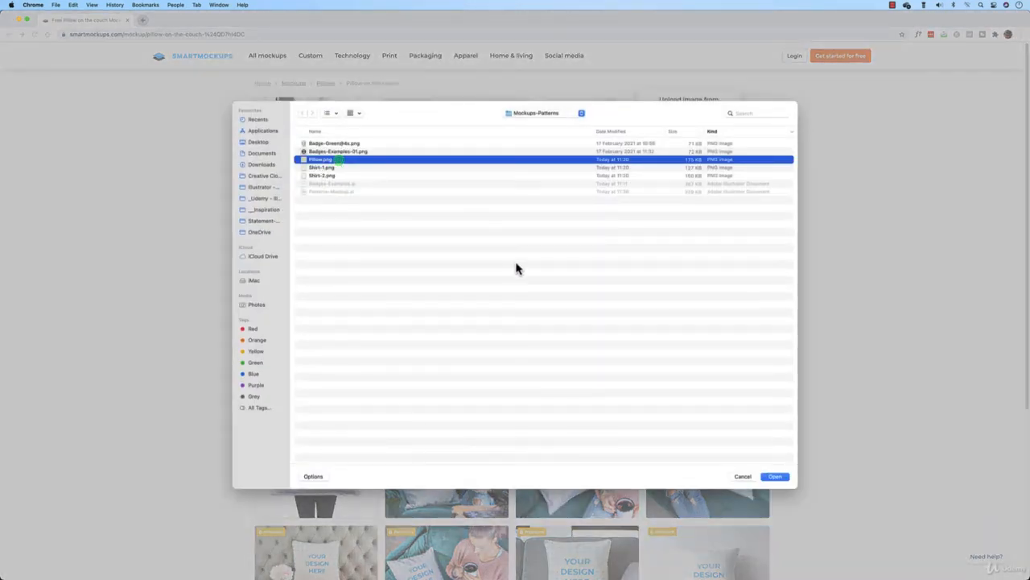
click(775, 477)
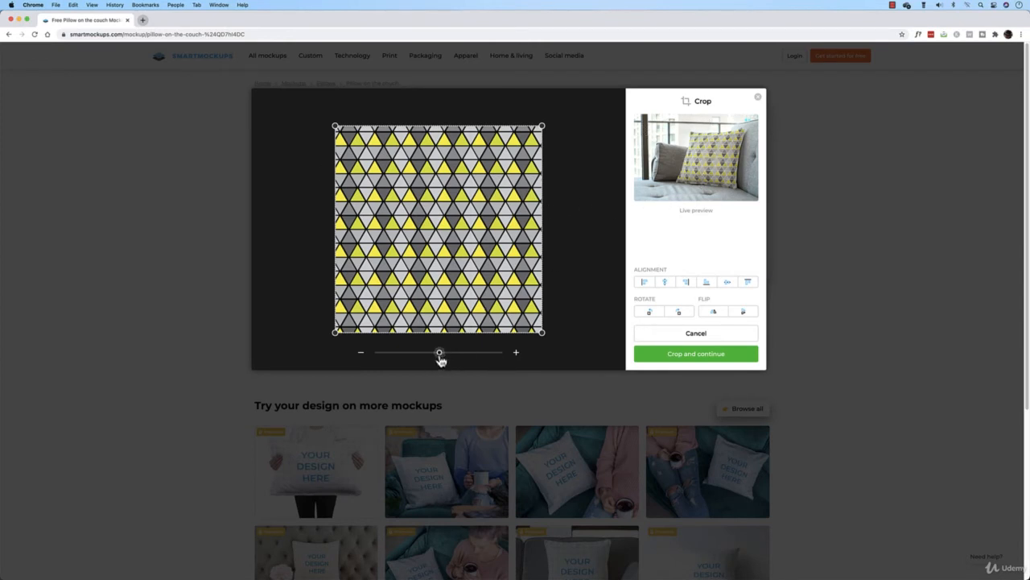
Zoom in on the triangle pattern, reposition it within the crop frame, and apply the crop
drag(440, 356, 566, 363)
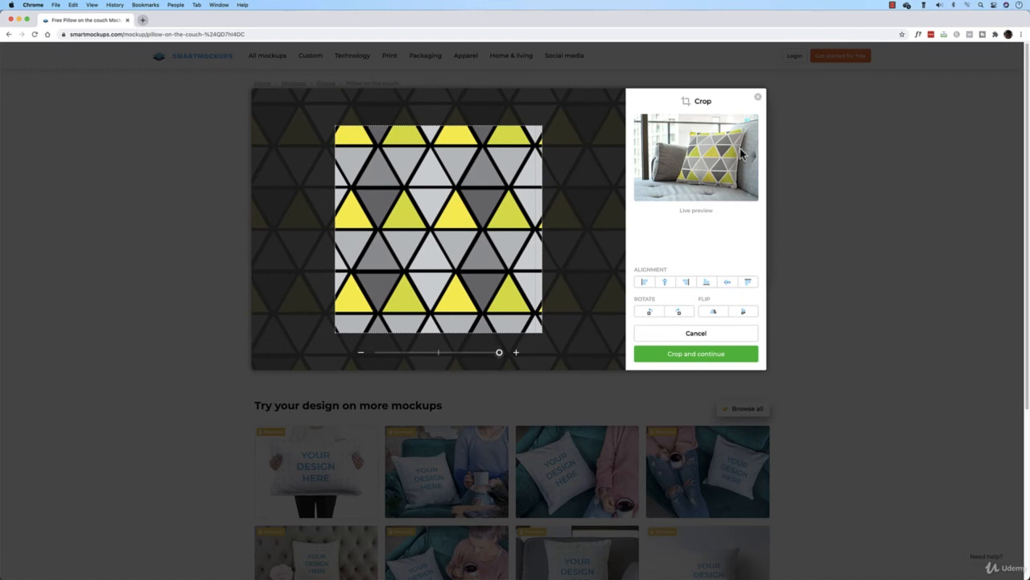
drag(499, 354, 465, 364)
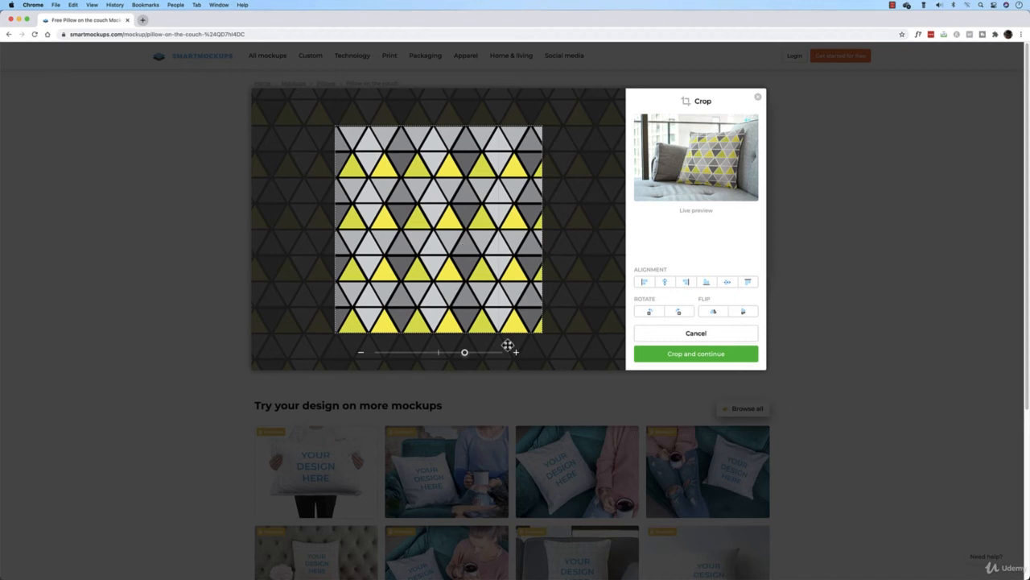
drag(466, 357, 548, 367)
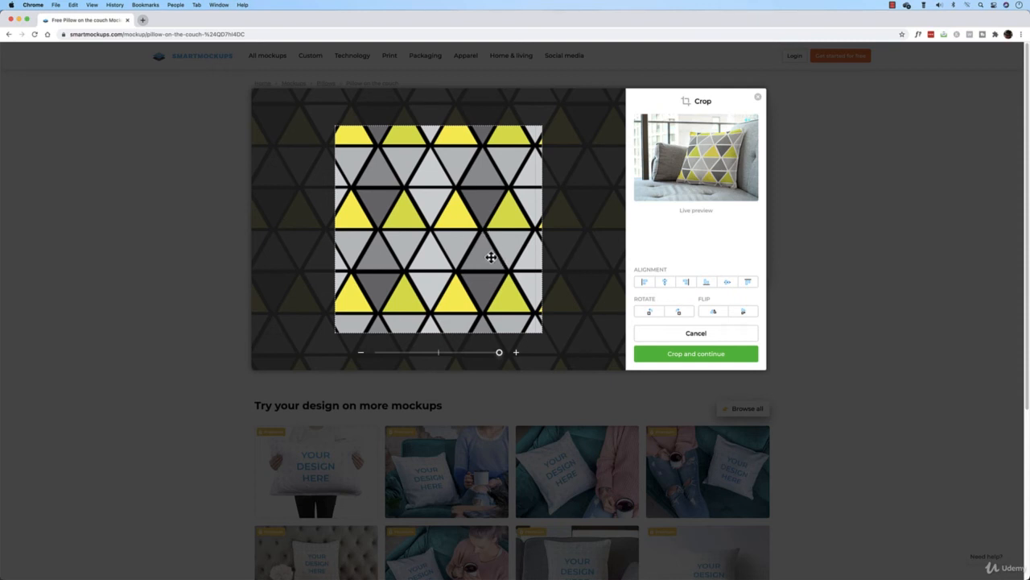
mouse_move(499, 354)
mouse_down()
mouse_move(490, 362)
mouse_move(543, 359)
mouse_move(499, 354)
mouse_up()
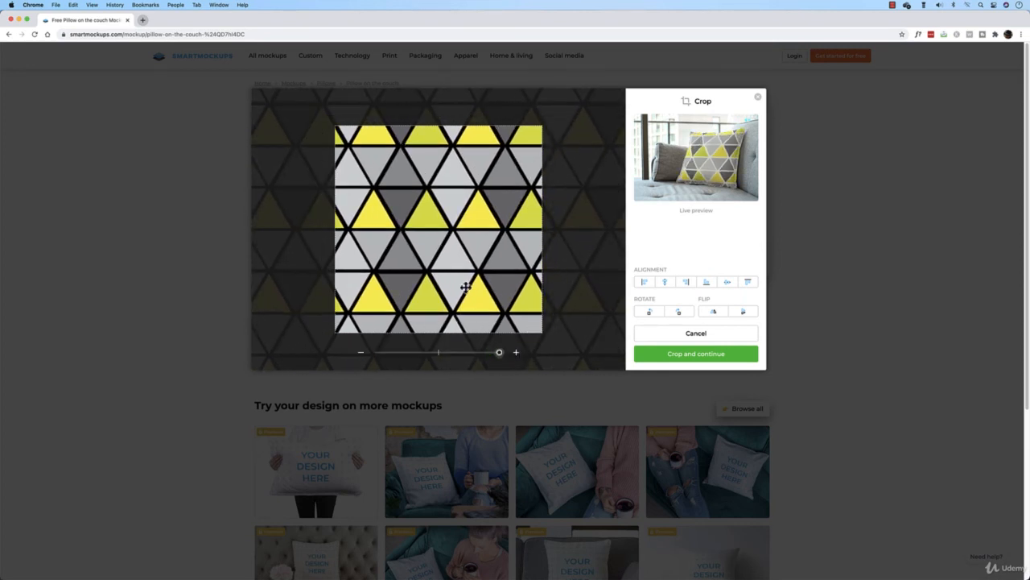
drag(460, 287, 501, 288)
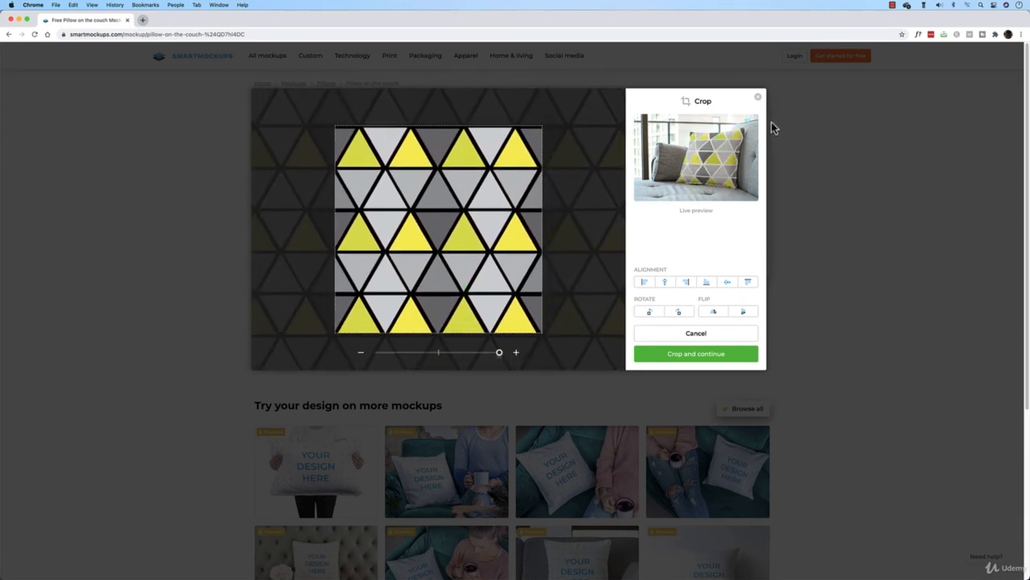
drag(467, 207, 449, 205)
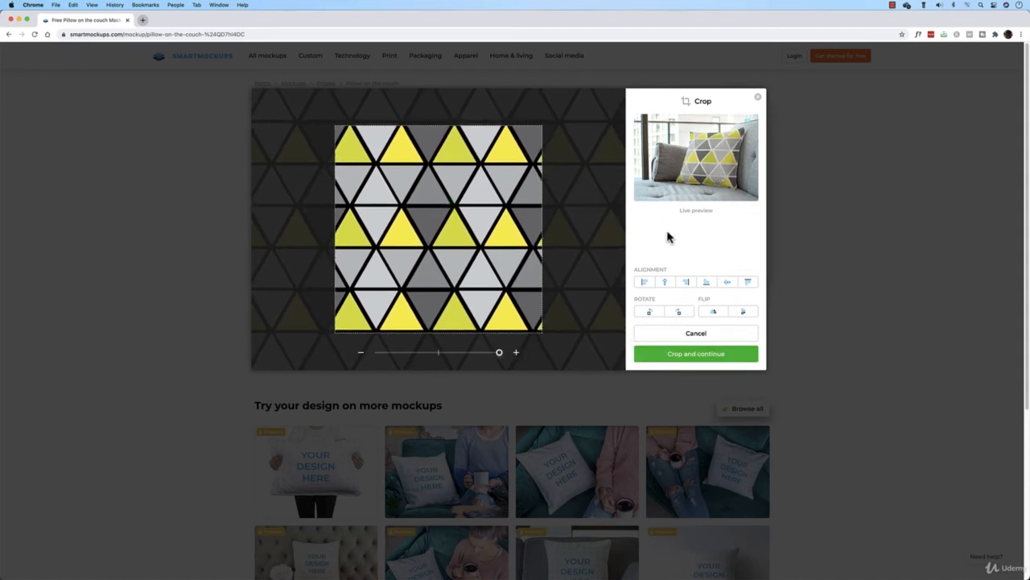
click(696, 355)
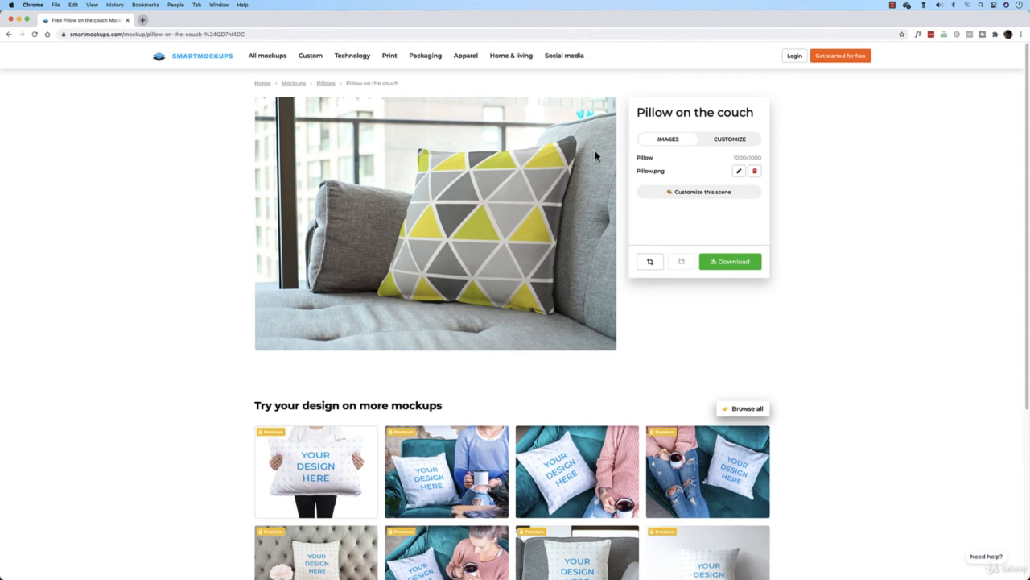
Try several object colours for the pillow in the customize options, finishing with white
click(730, 142)
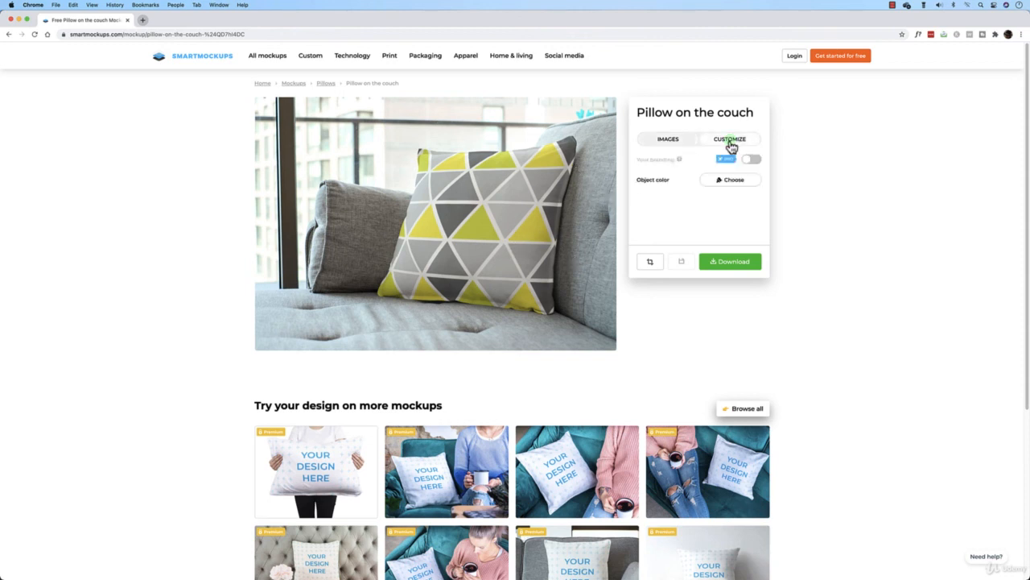
click(738, 182)
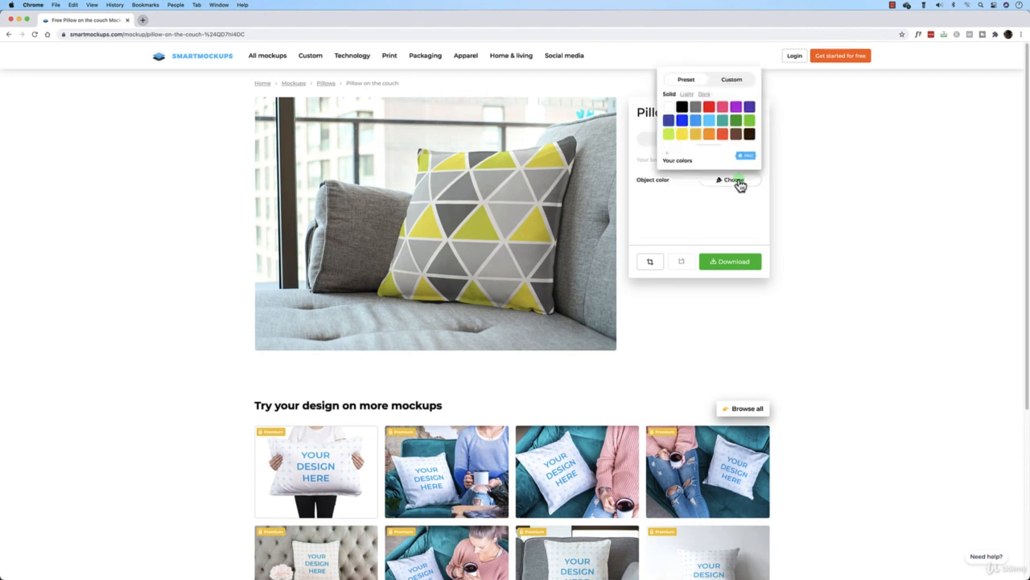
click(722, 133)
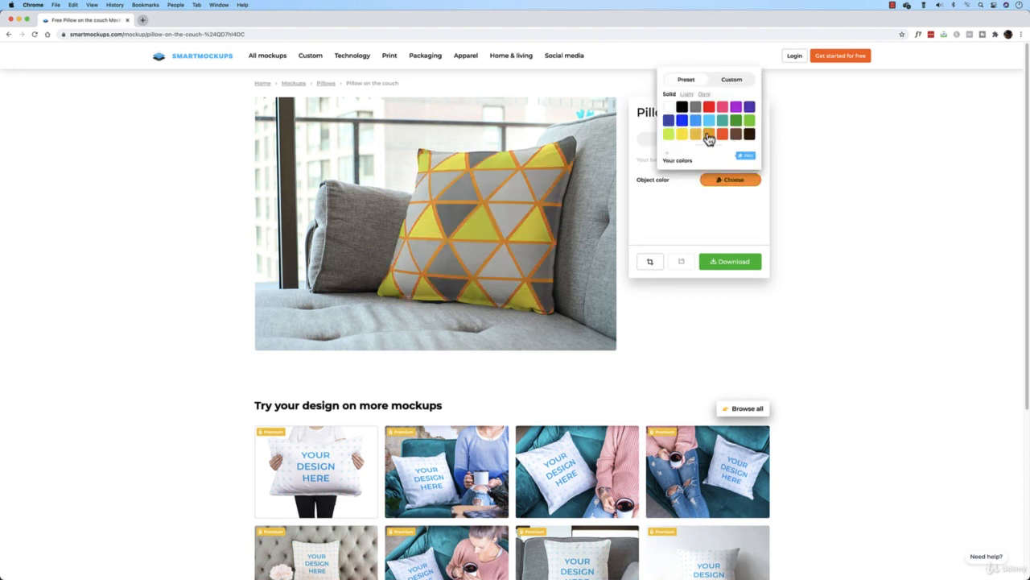
click(712, 121)
click(698, 112)
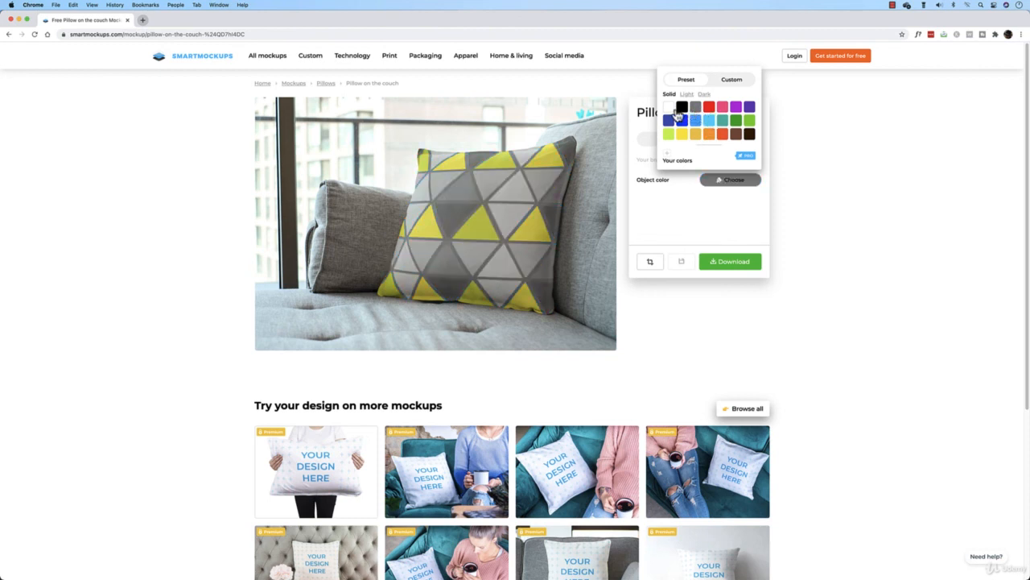
click(682, 108)
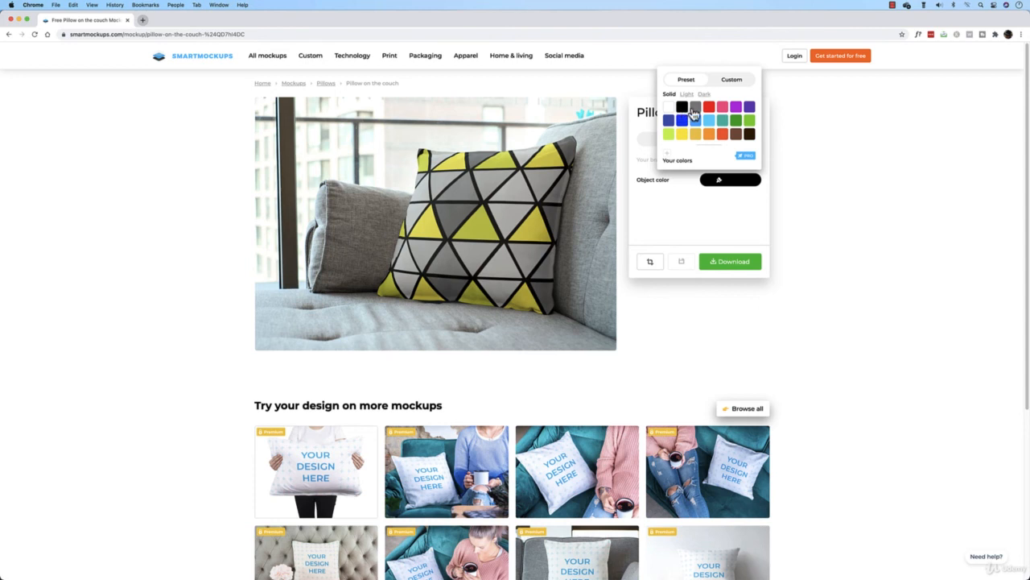
click(695, 109)
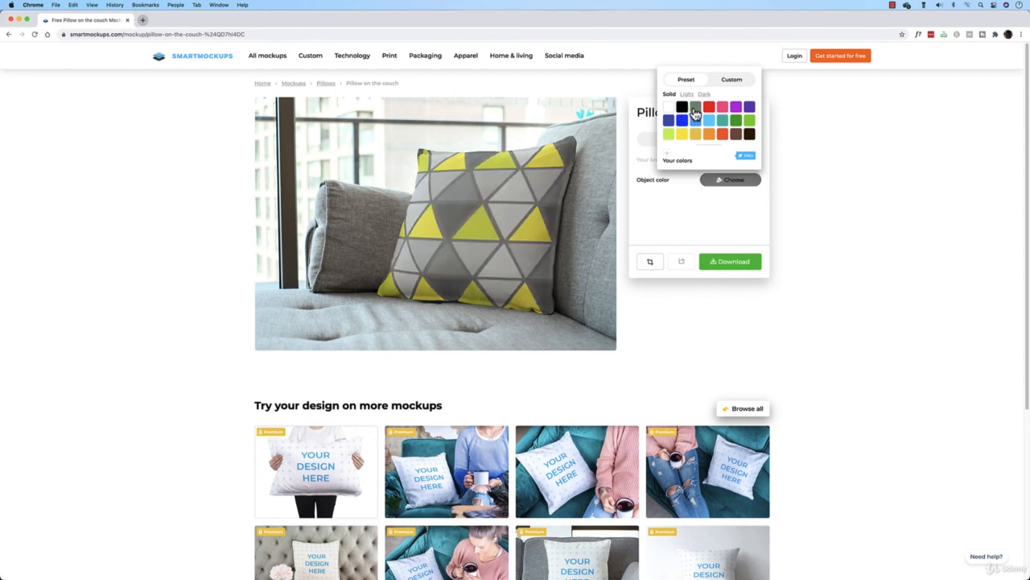
click(669, 108)
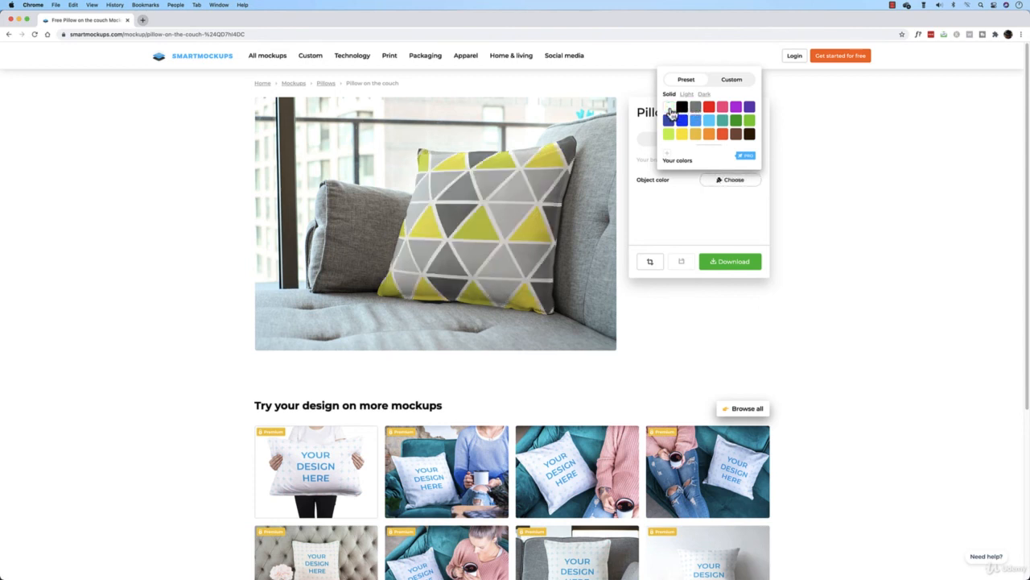
click(683, 212)
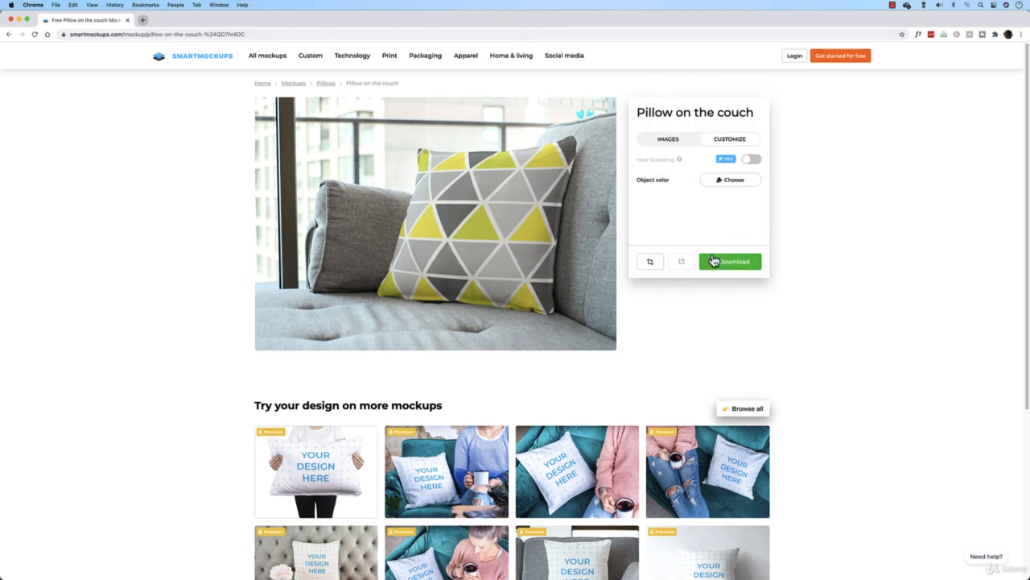
Open the download options to choose the mockup image quality
click(716, 262)
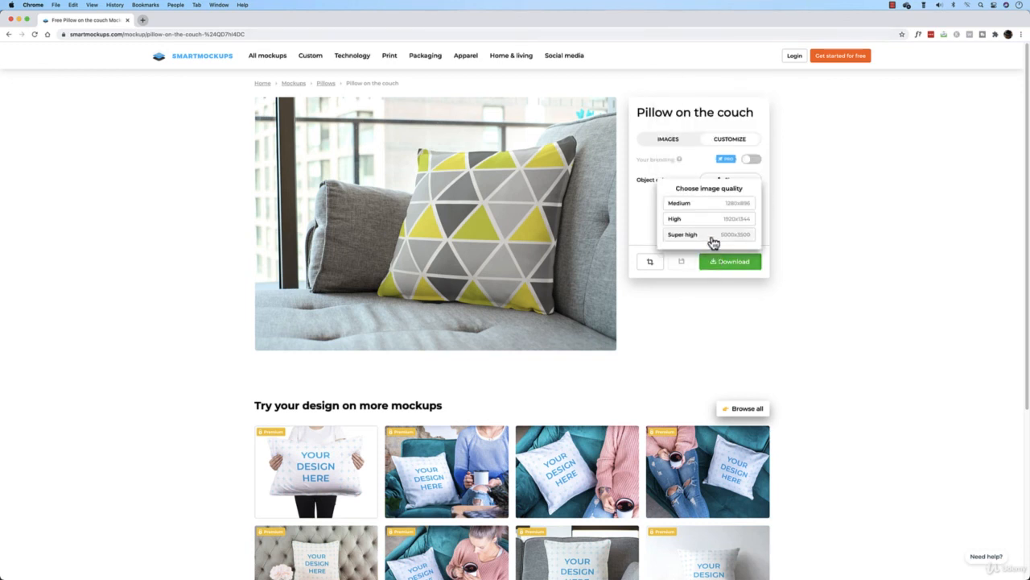